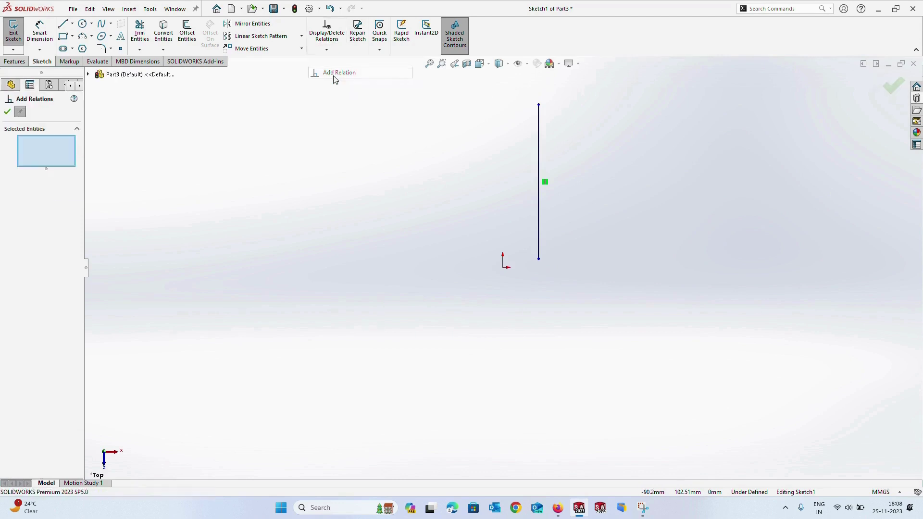
- Make the vertical line's lower endpoint coincident with the origin, and delete the line
click(539, 260)
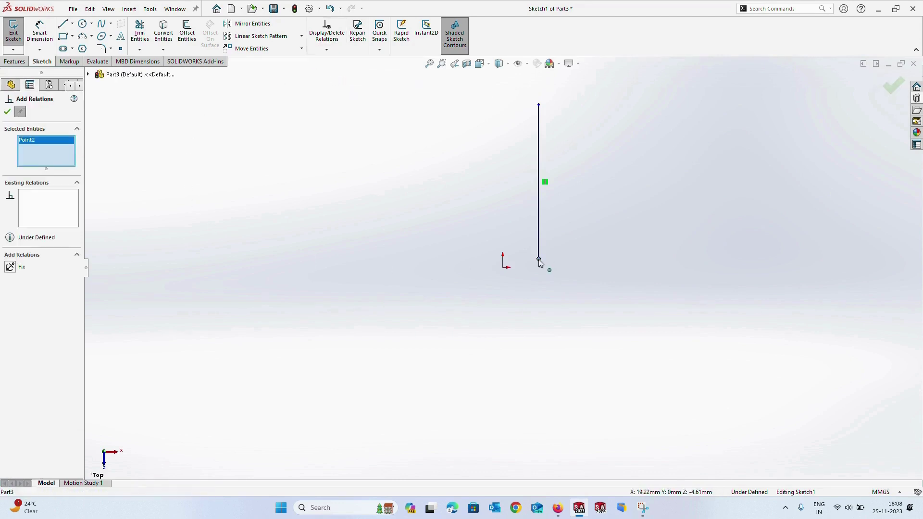
click(503, 268)
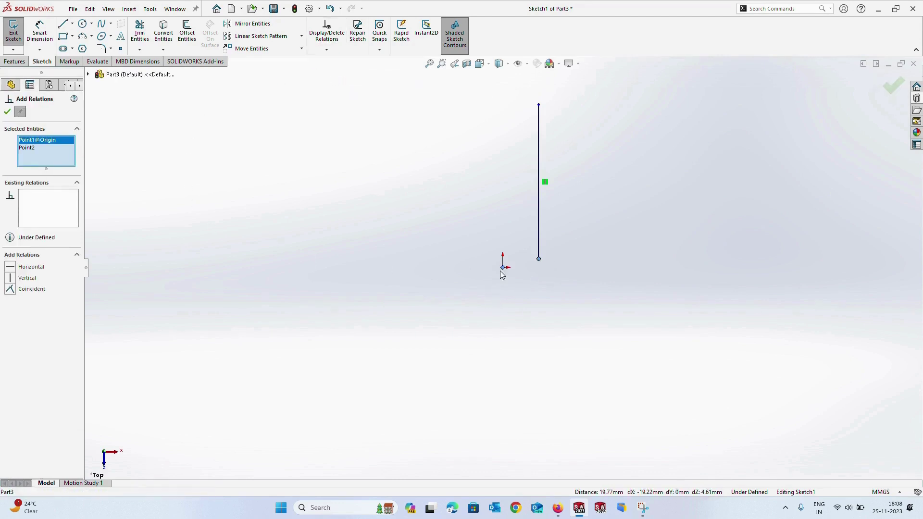
click(10, 289)
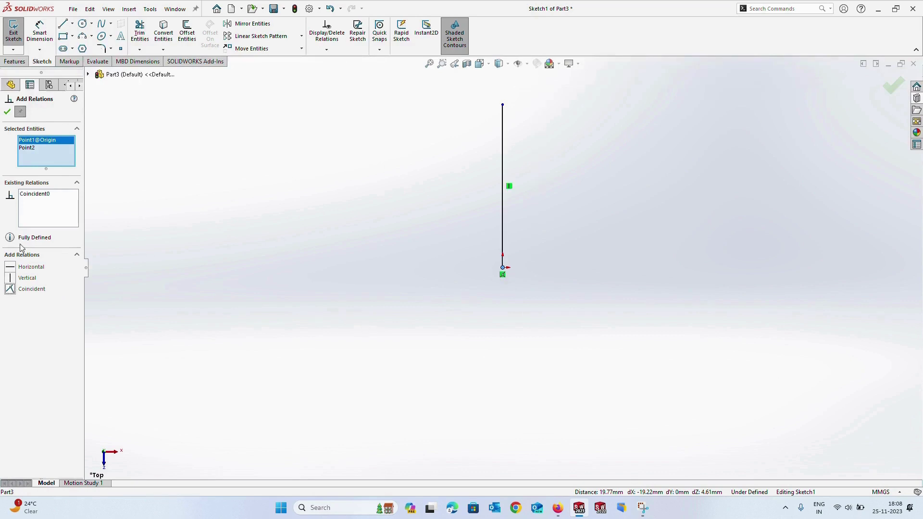
click(7, 113)
click(403, 16)
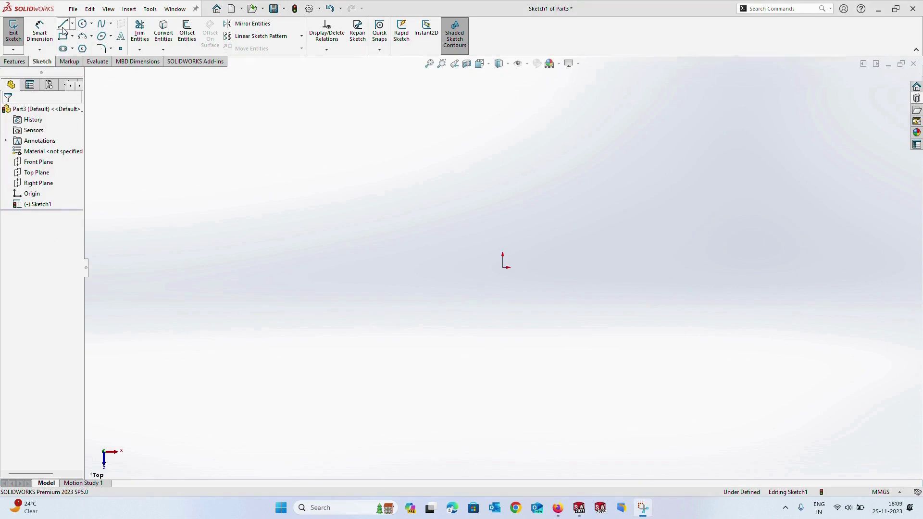
- Sketch a slightly sloped line about 86.7 mm long just above the origin, rising to the right
click(63, 28)
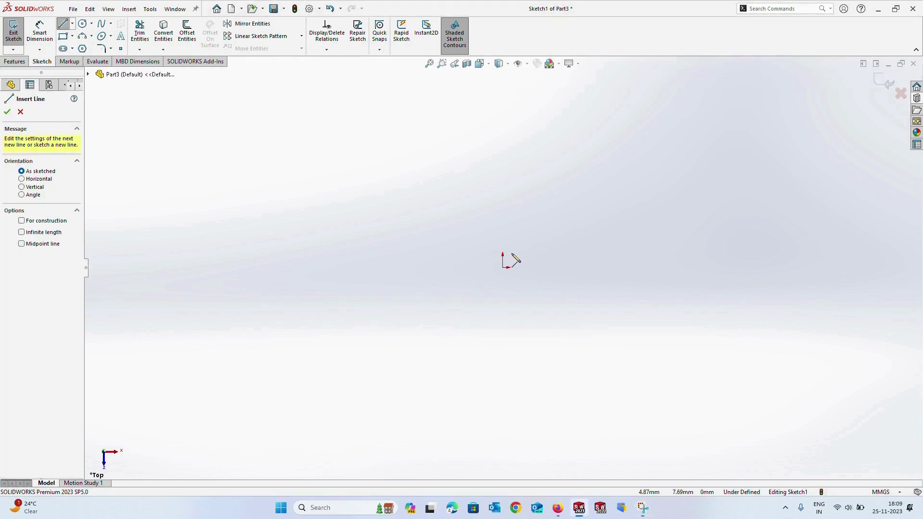
click(499, 232)
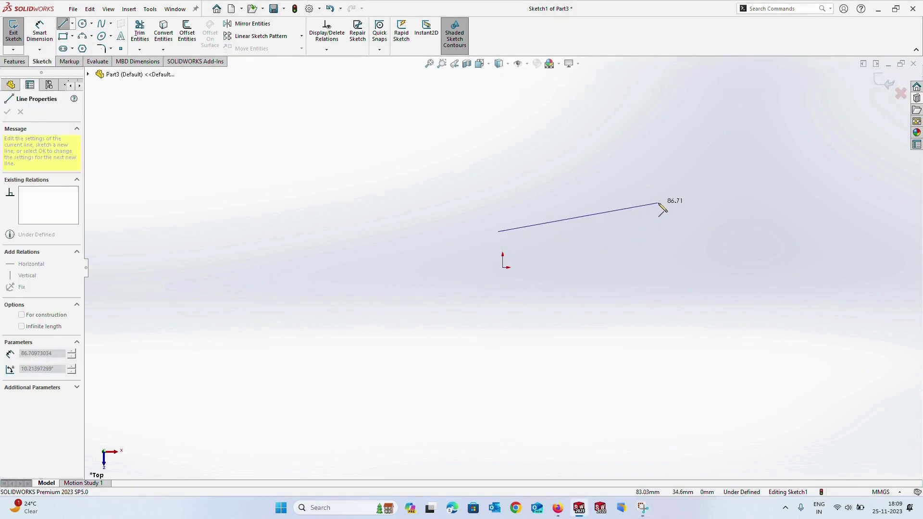
click(659, 204)
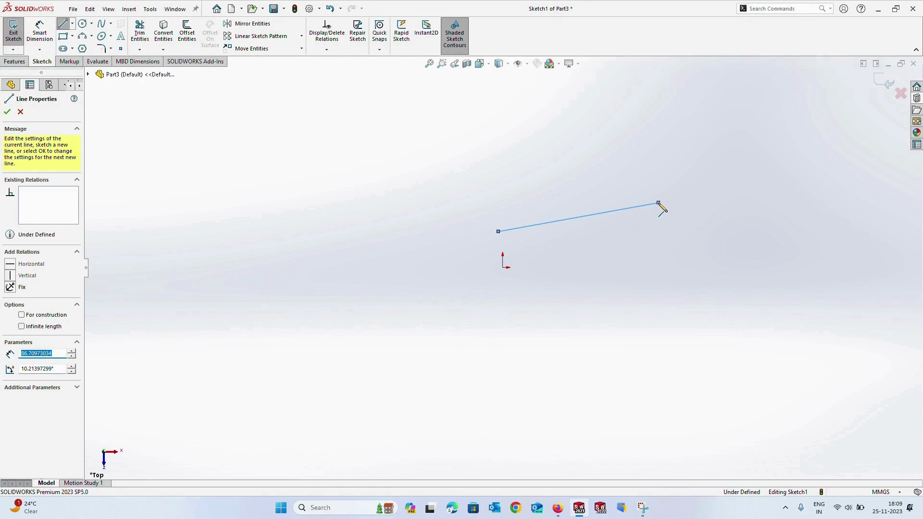
key(Escape)
- Add a Horizontal relation to the sloped line, and delete the line
click(327, 50)
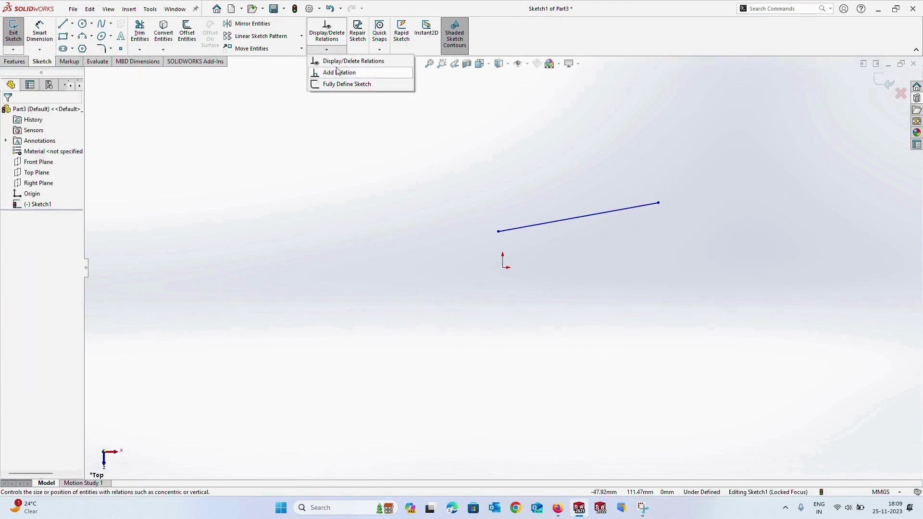
click(338, 72)
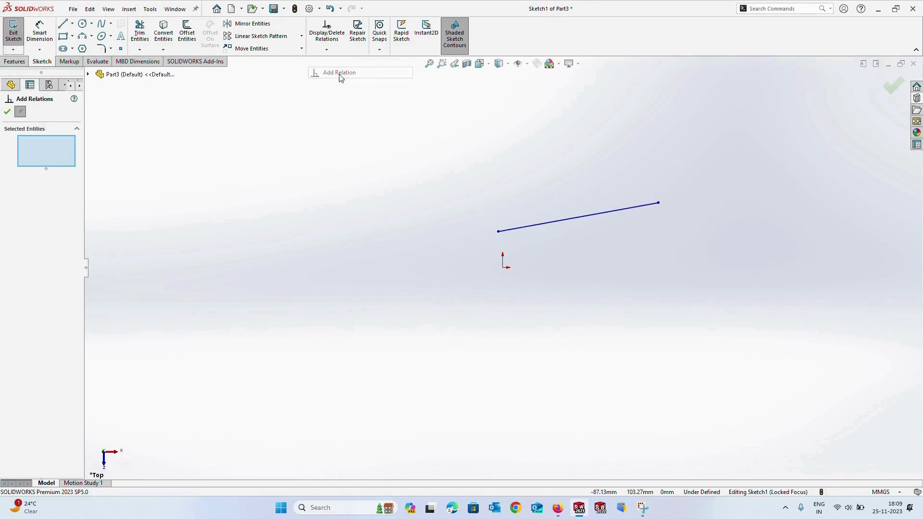
click(587, 217)
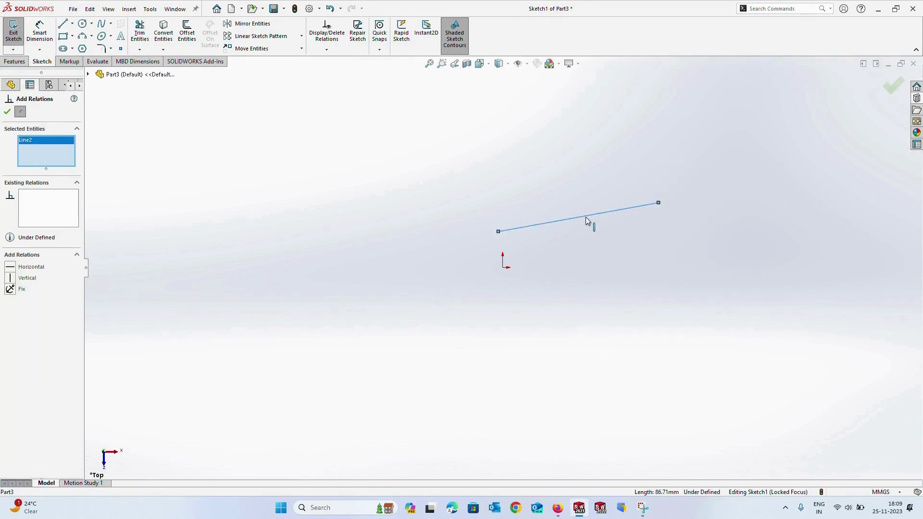
click(14, 268)
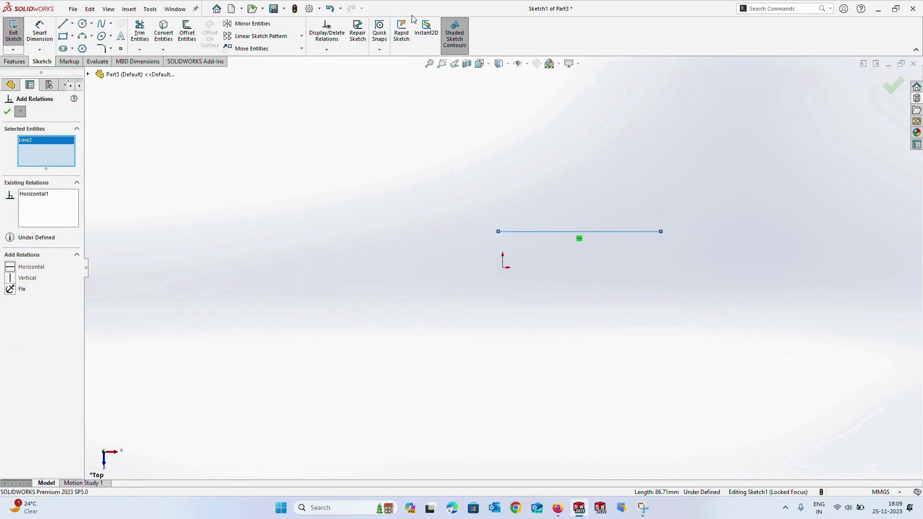
click(6, 111)
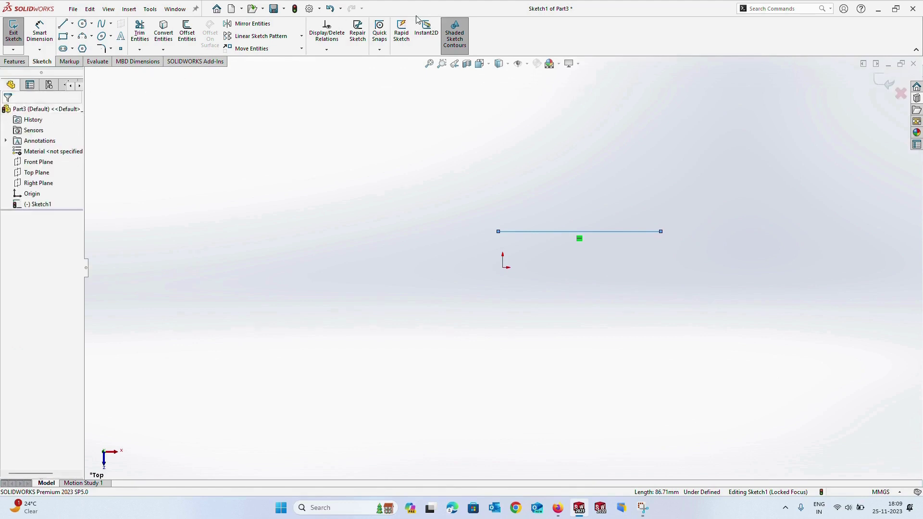
key(Delete)
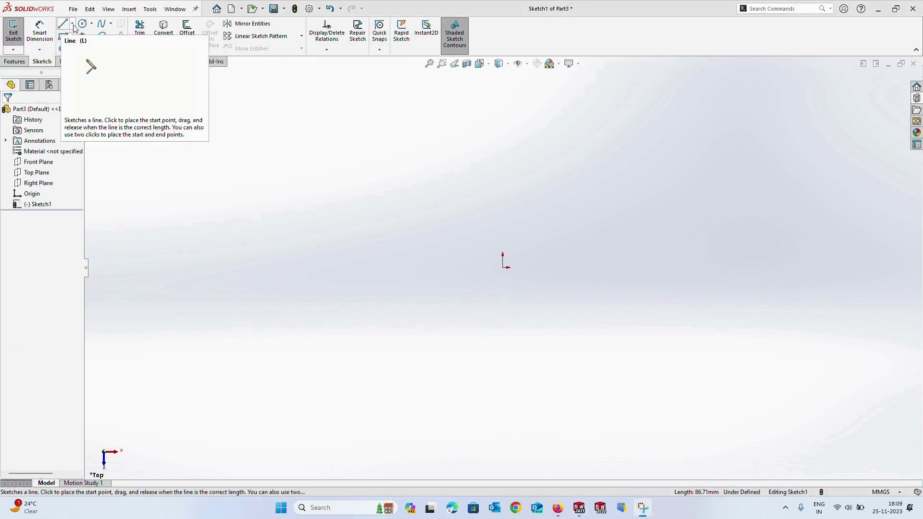
- Sketch a vertical line about 88.4 mm long upward from the origin
click(72, 24)
click(77, 36)
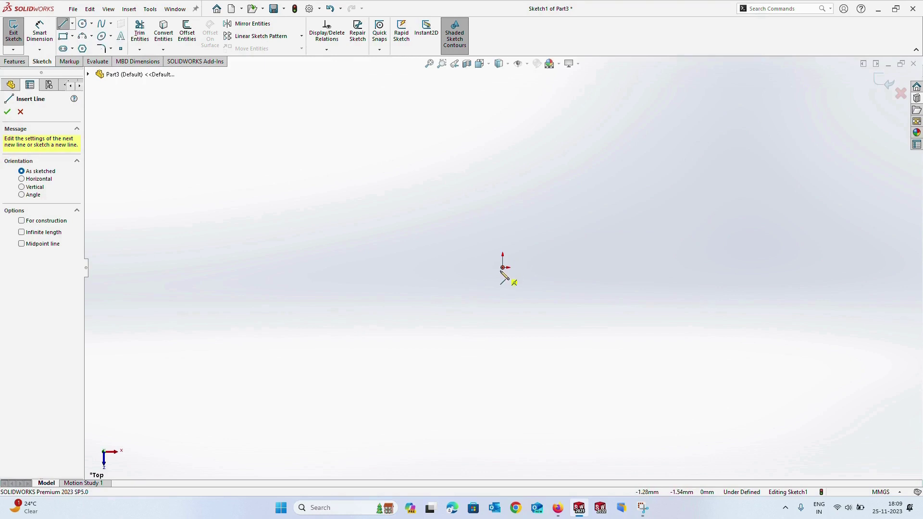
click(504, 268)
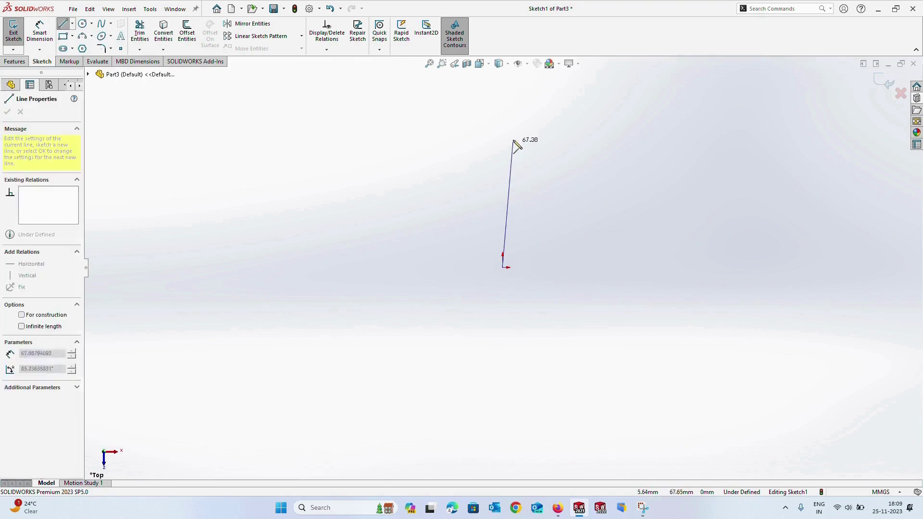
click(503, 102)
right_click(505, 102)
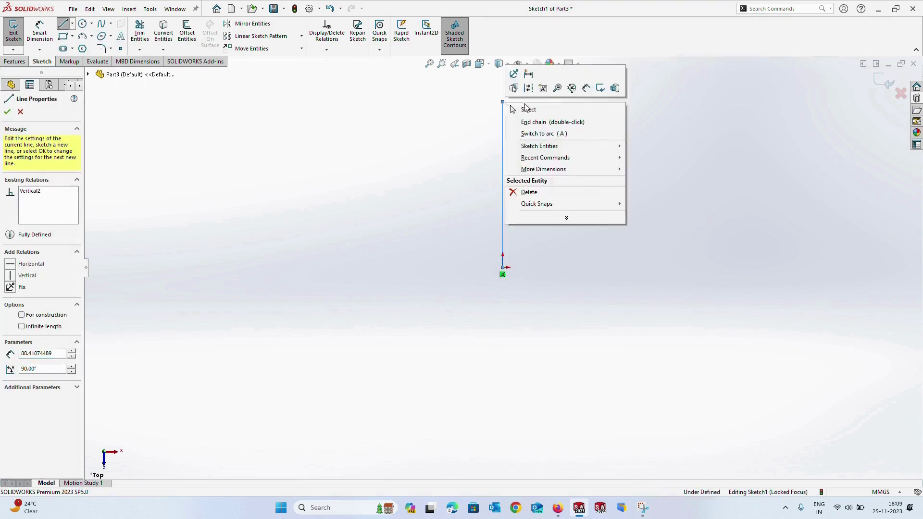
click(529, 112)
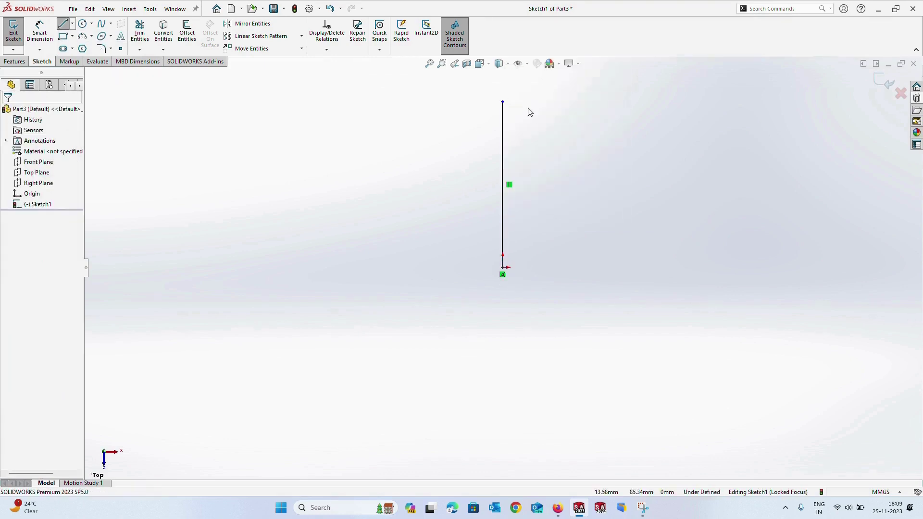
- Sketch a circle with a radius of about 17.8 mm, well to the left of the vertical line
click(82, 23)
click(296, 195)
click(322, 226)
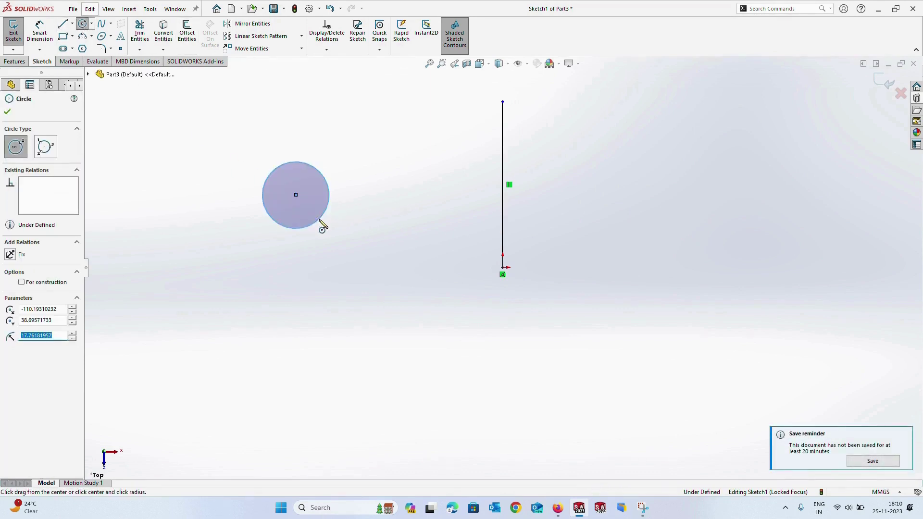
right_click(322, 227)
click(343, 227)
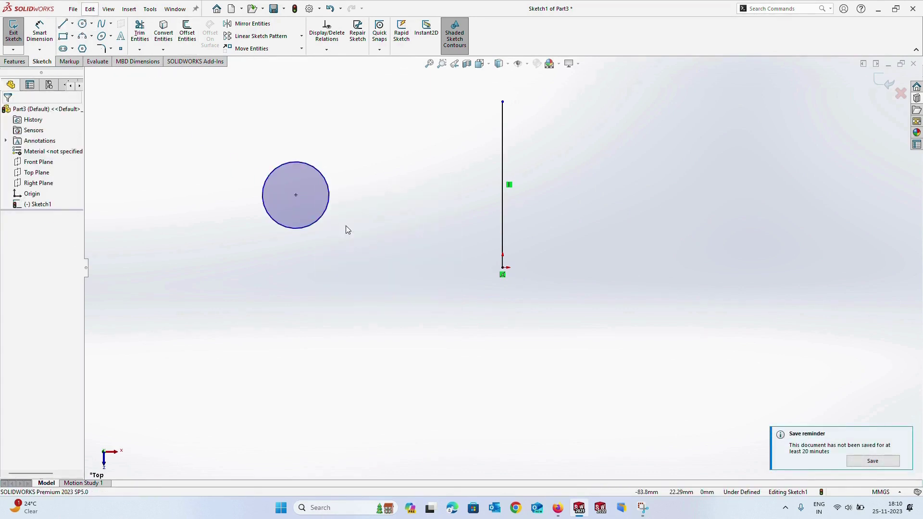
- Add a Tangent relation between the circle and the vertical line, and delete both entities
click(326, 50)
click(339, 72)
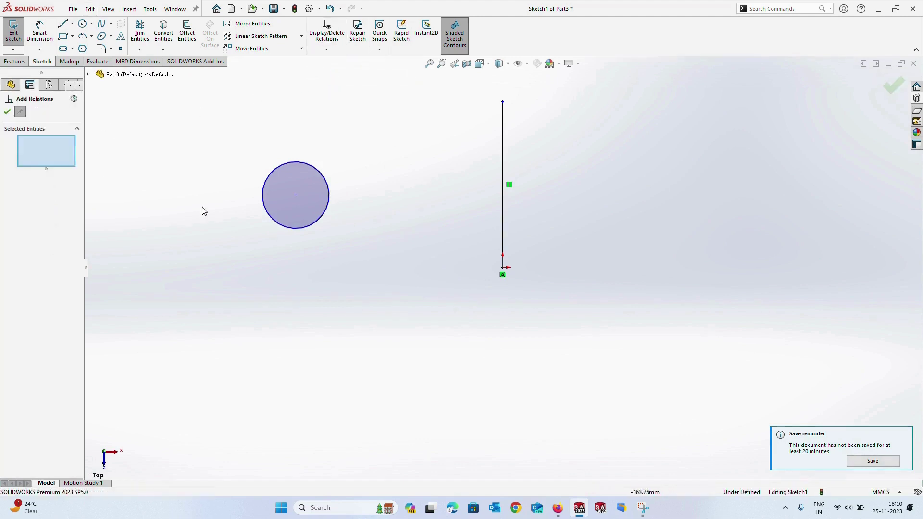
click(328, 211)
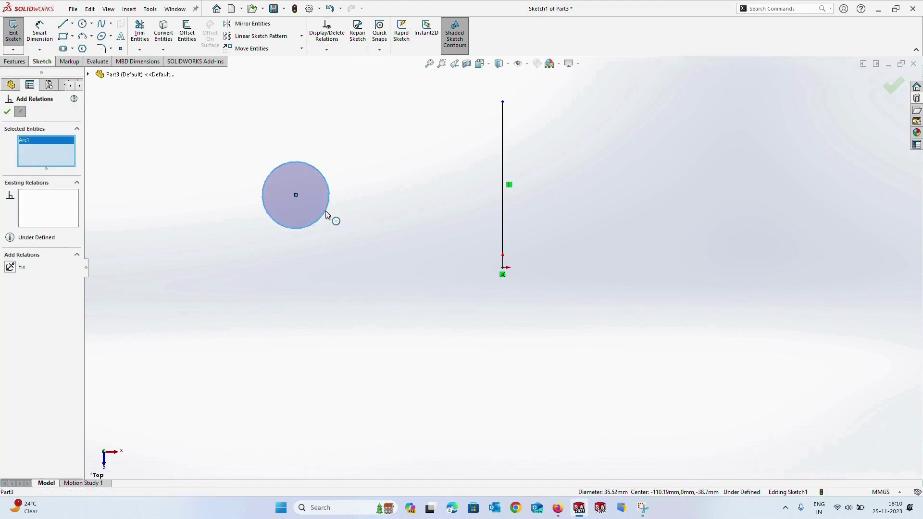
click(501, 218)
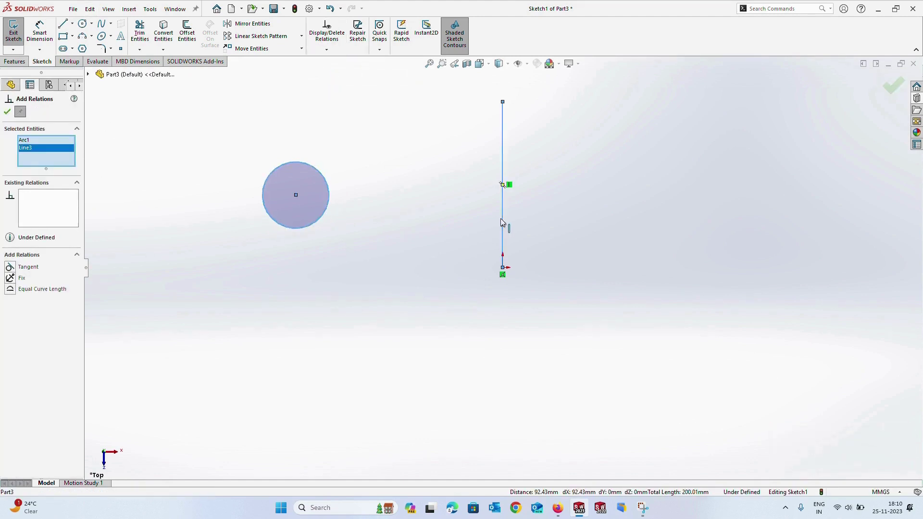
click(11, 267)
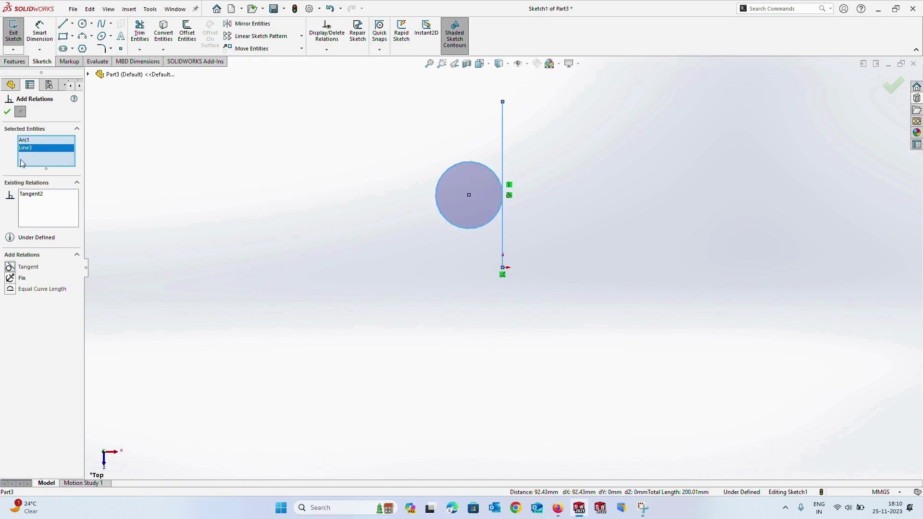
click(7, 111)
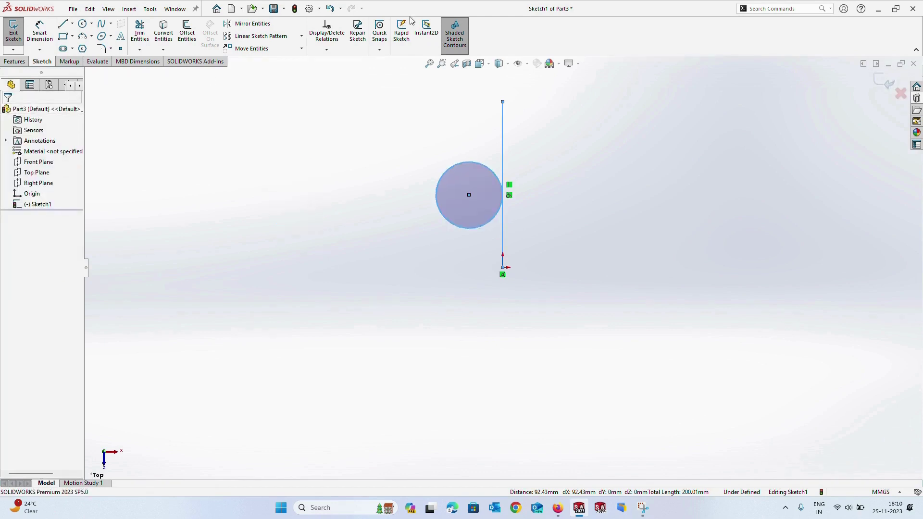
key(Delete)
- Sketch a circle of about 25.1 mm radius centred on the origin and an overlapping one of about 28.6 mm radius to its upper right
click(82, 23)
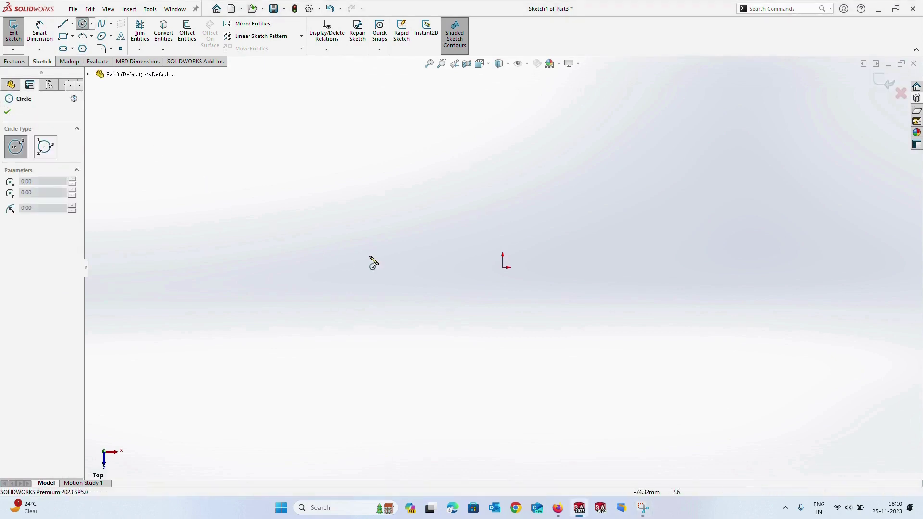
mouse_move(503, 269)
mouse_down()
mouse_move(530, 291)
mouse_move(546, 290)
mouse_up()
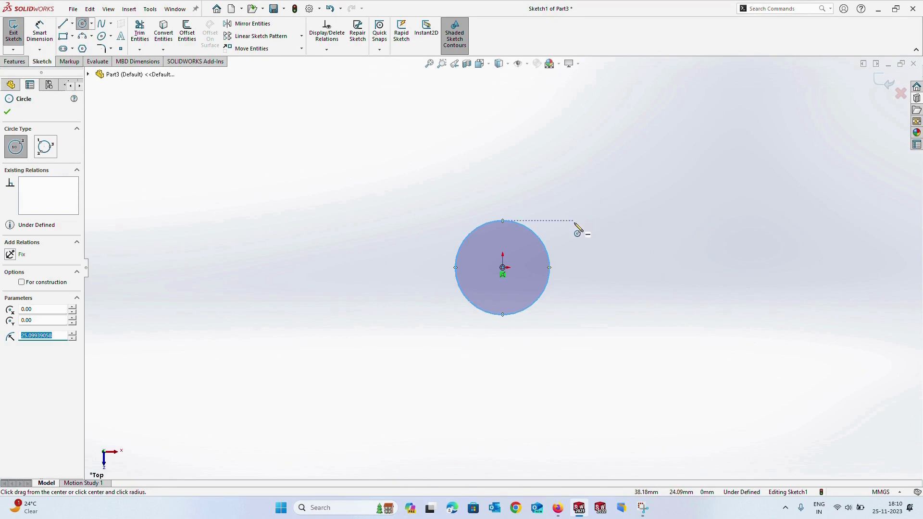
drag(574, 222, 623, 256)
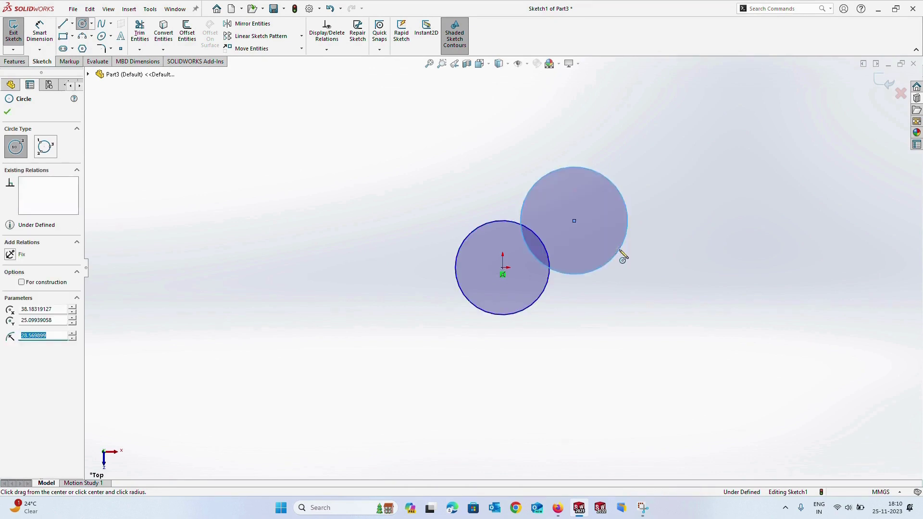
key(Escape)
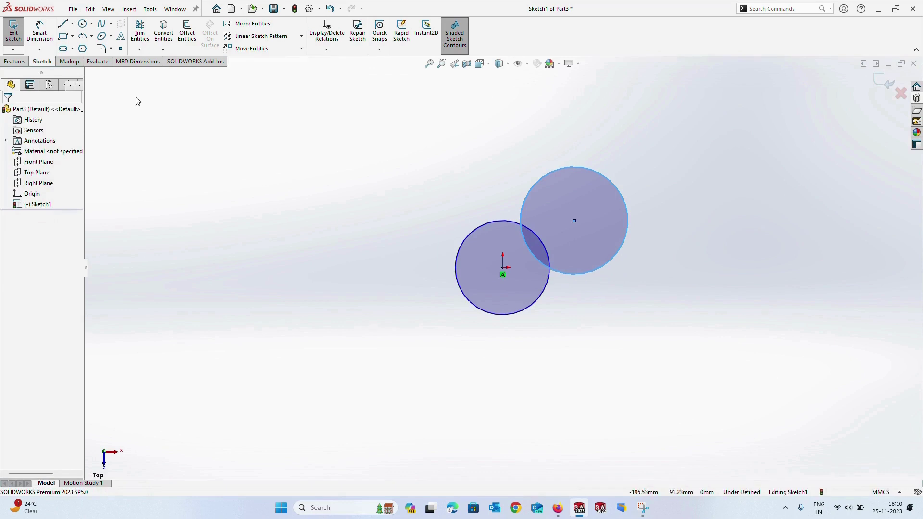
- Add a Concentric relation between the two overlapping circles
click(327, 49)
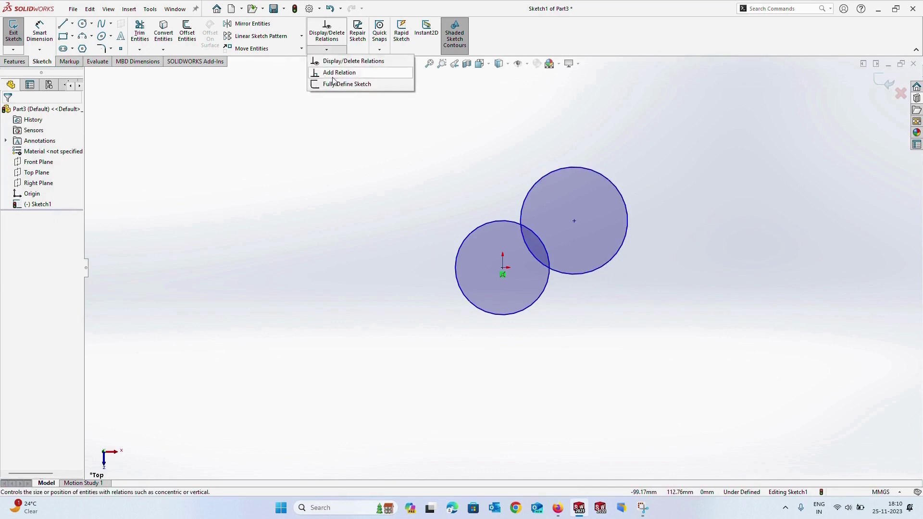
click(334, 72)
click(468, 241)
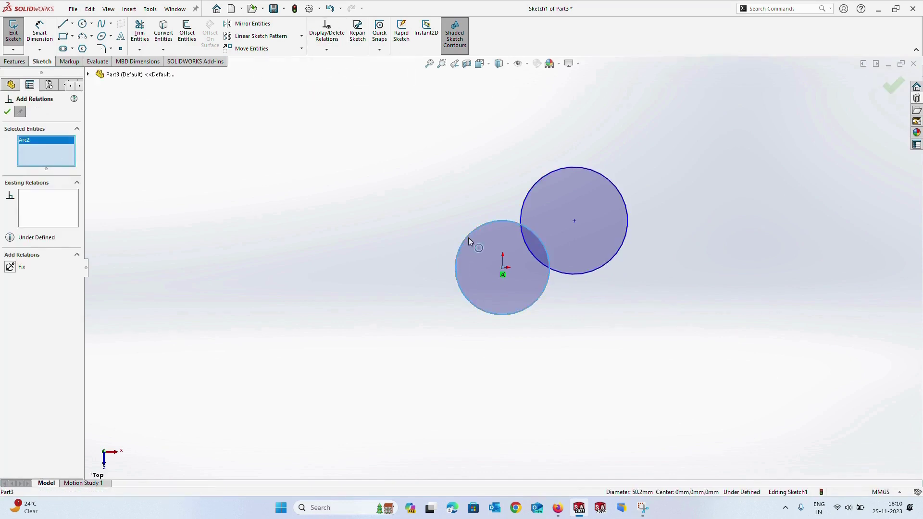
click(550, 175)
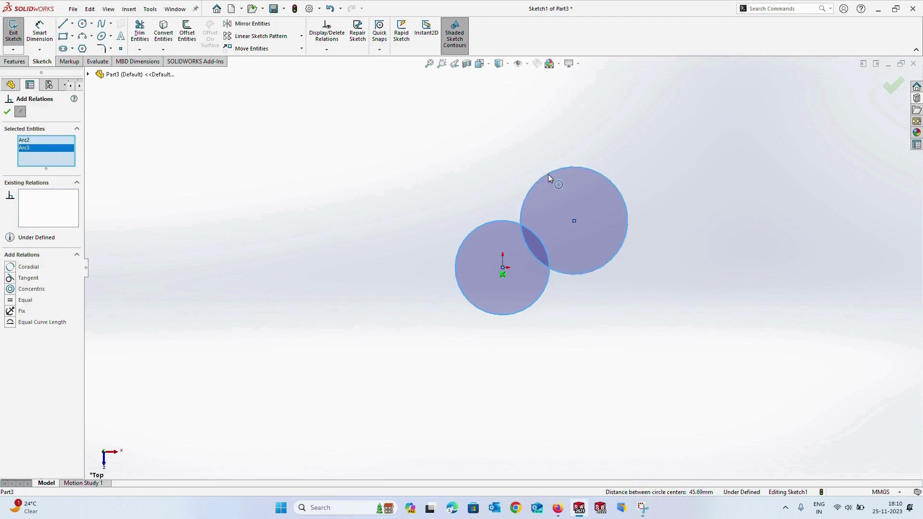
click(26, 290)
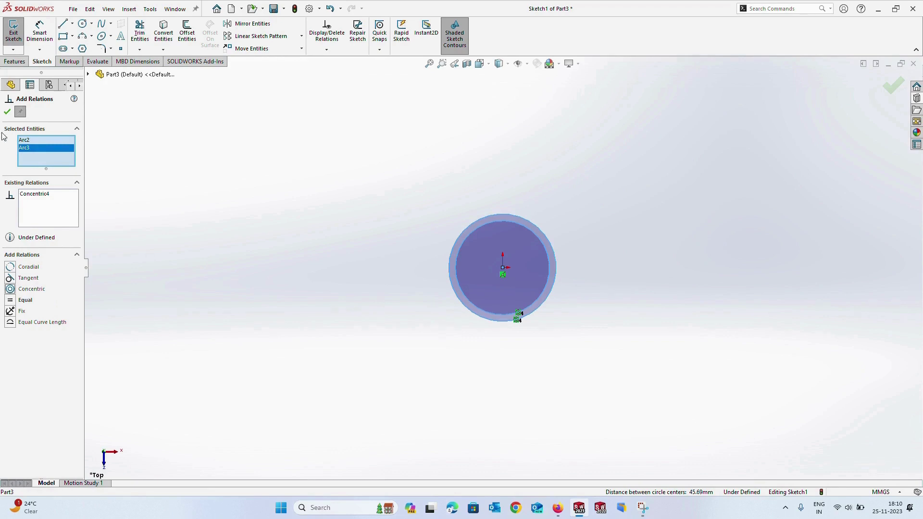
click(8, 113)
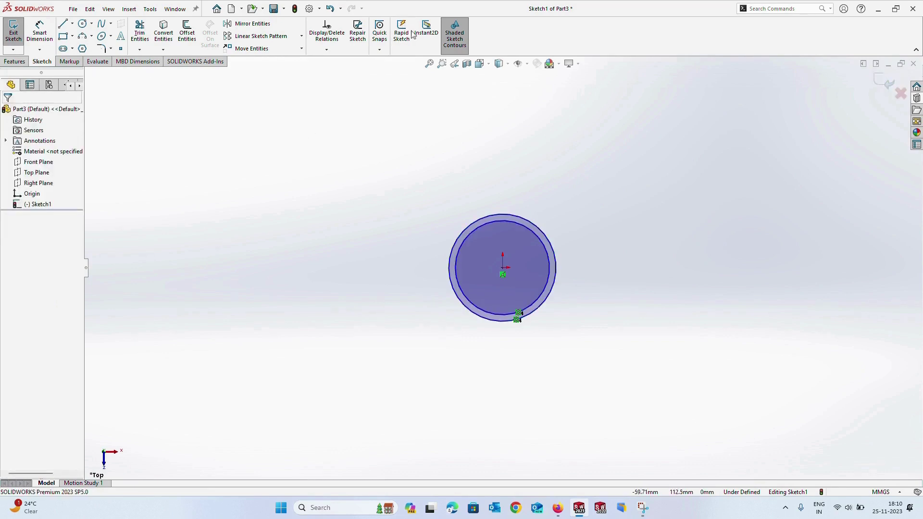
- Add a Coradial relation between the two concentric circles, and delete both circles
click(327, 50)
click(336, 73)
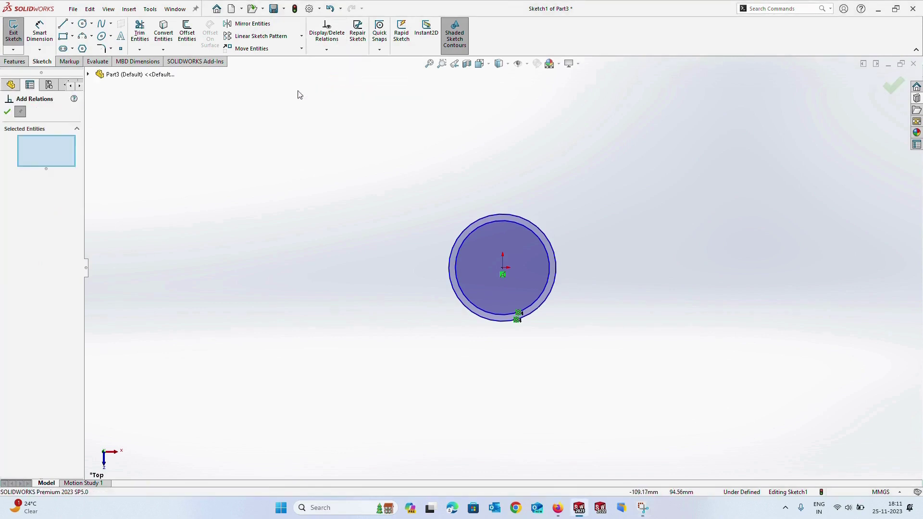
click(499, 215)
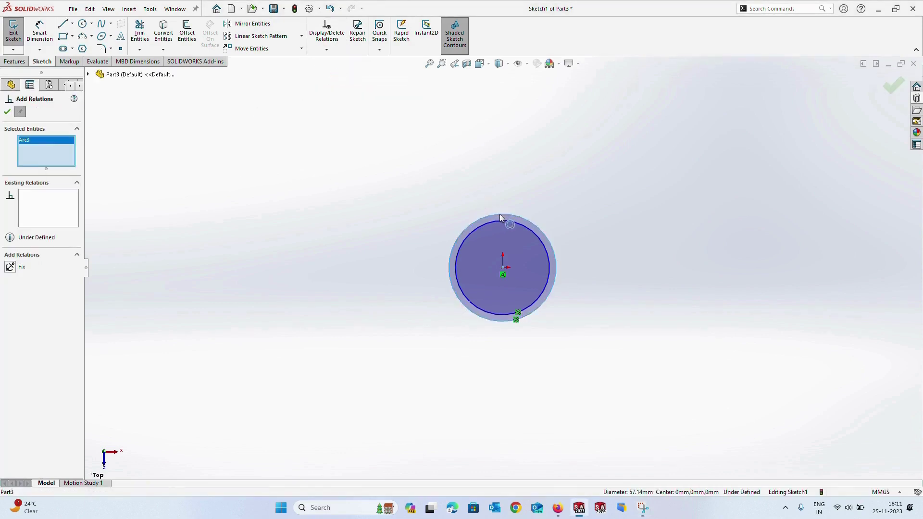
click(450, 239)
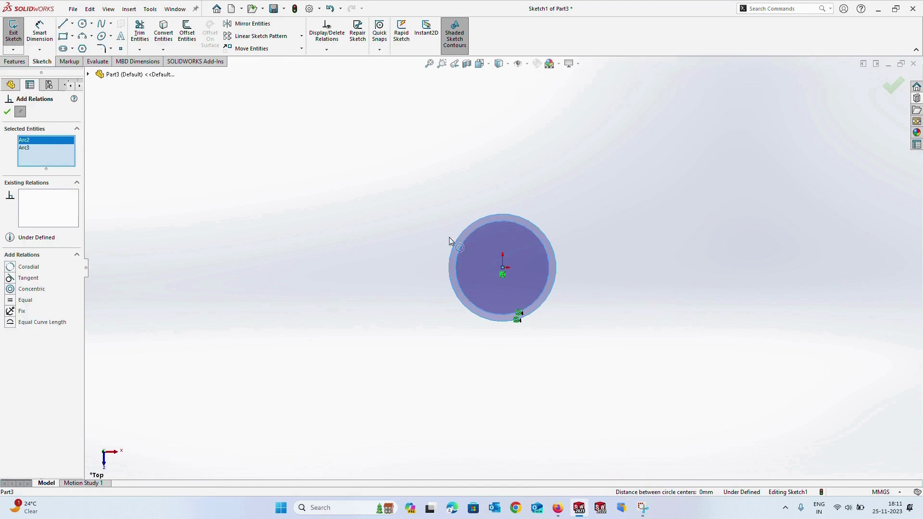
click(10, 268)
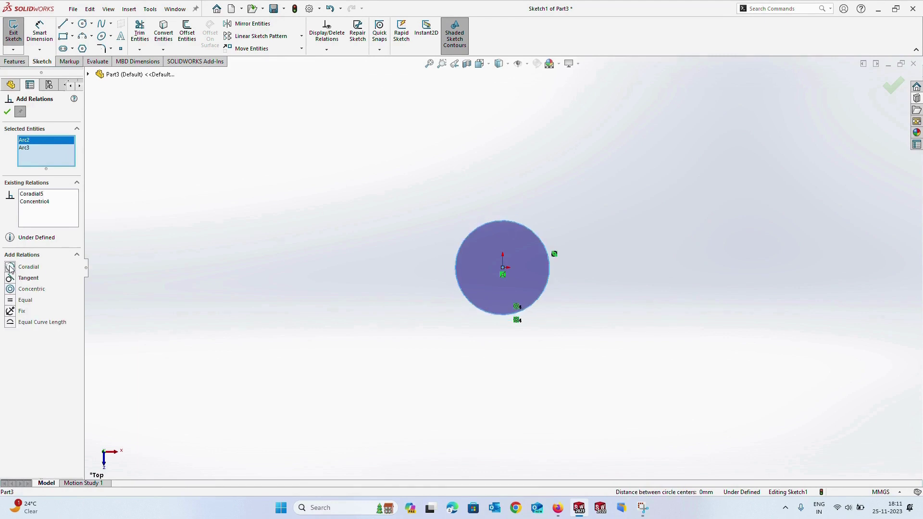
click(6, 110)
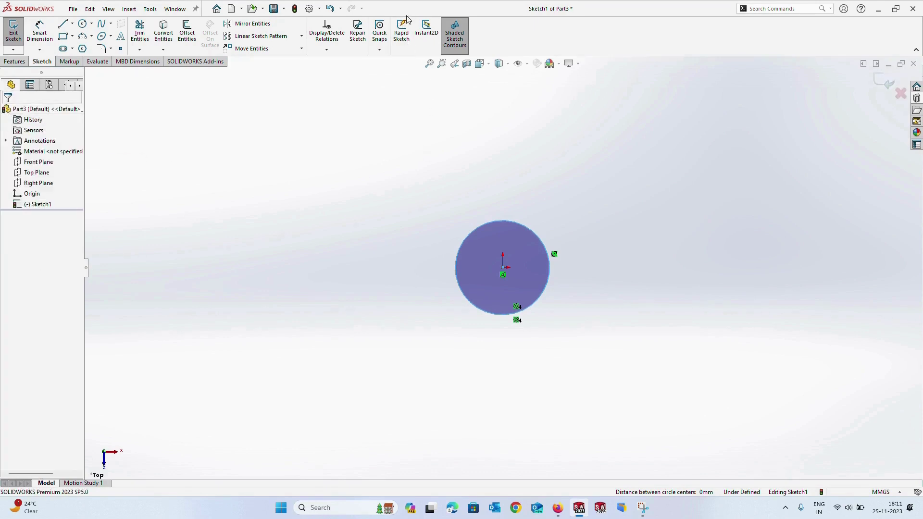
key(Delete)
- Sketch a horizontal line about 85.3 mm long to the upper left of the origin, and a separate horizontal line level with it on the right
click(67, 24)
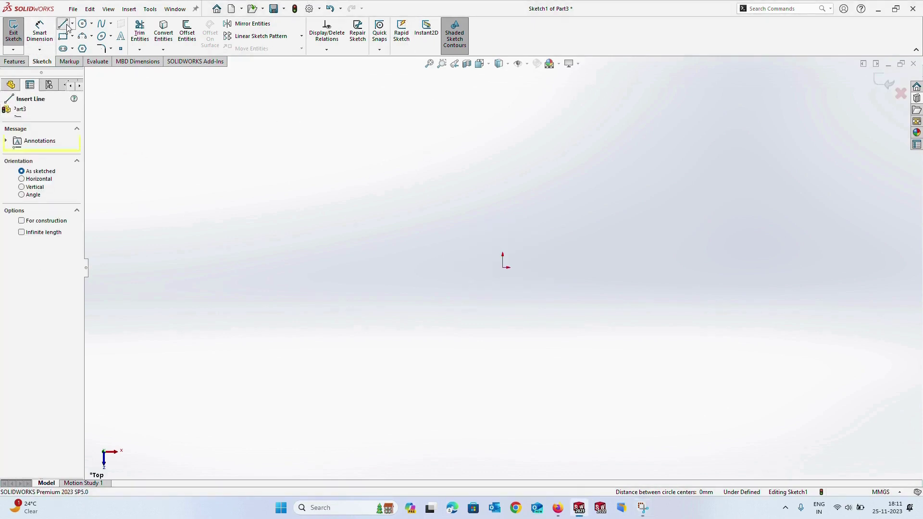
click(290, 200)
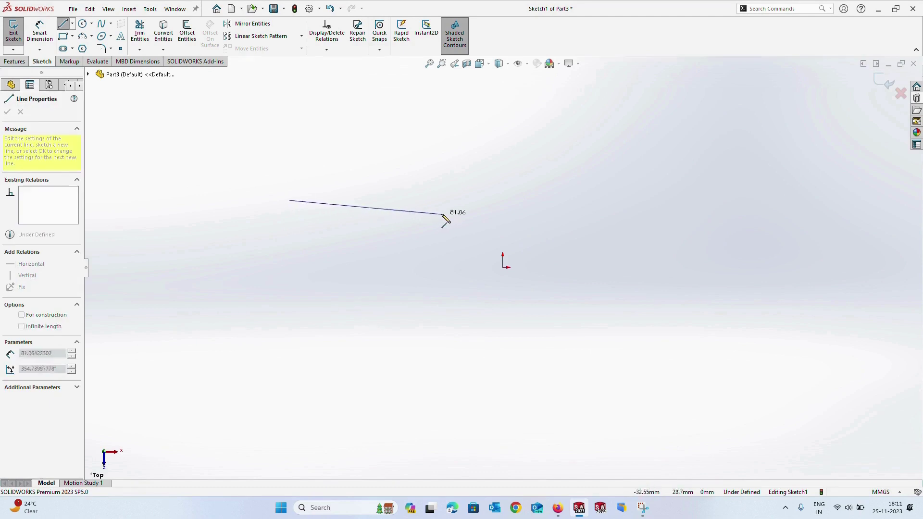
click(450, 200)
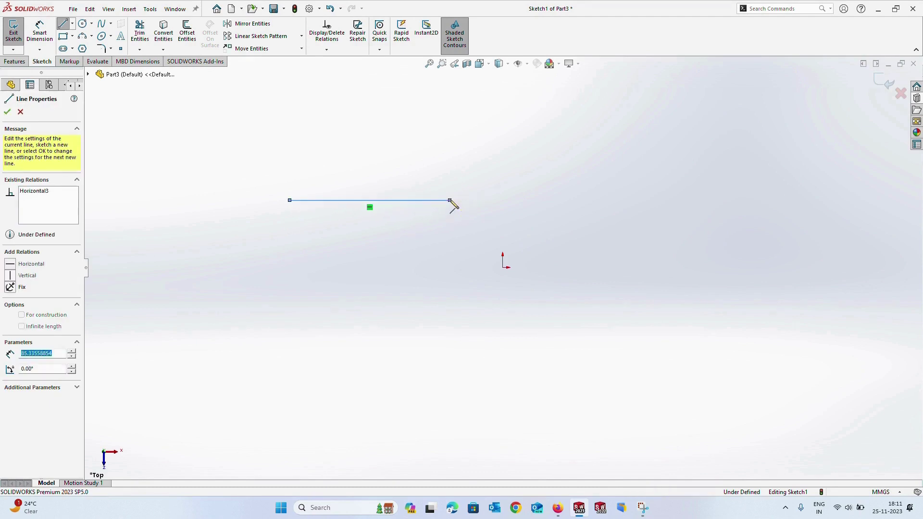
right_click(452, 258)
click(470, 262)
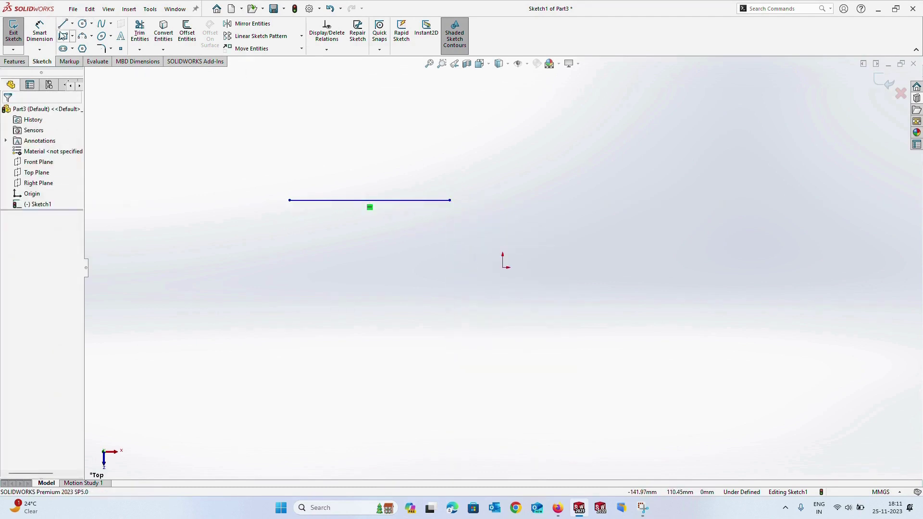
click(63, 24)
click(532, 201)
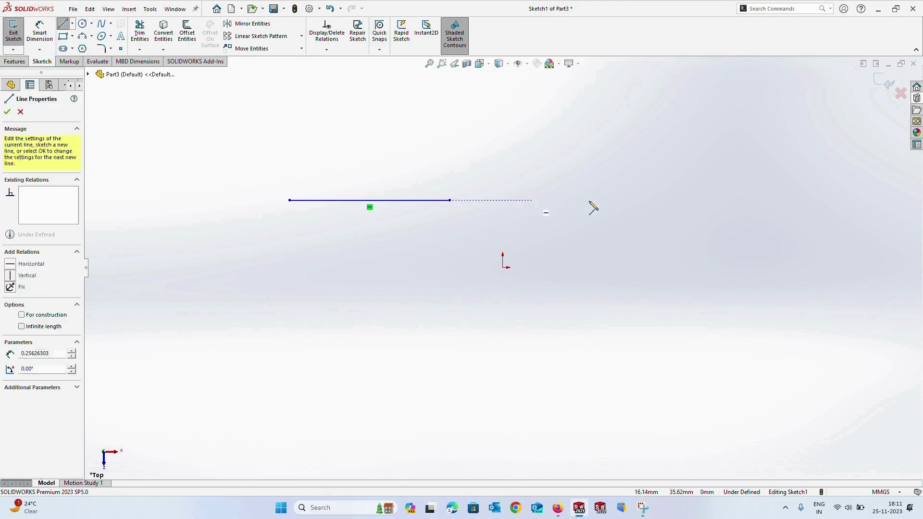
click(740, 200)
key(Escape)
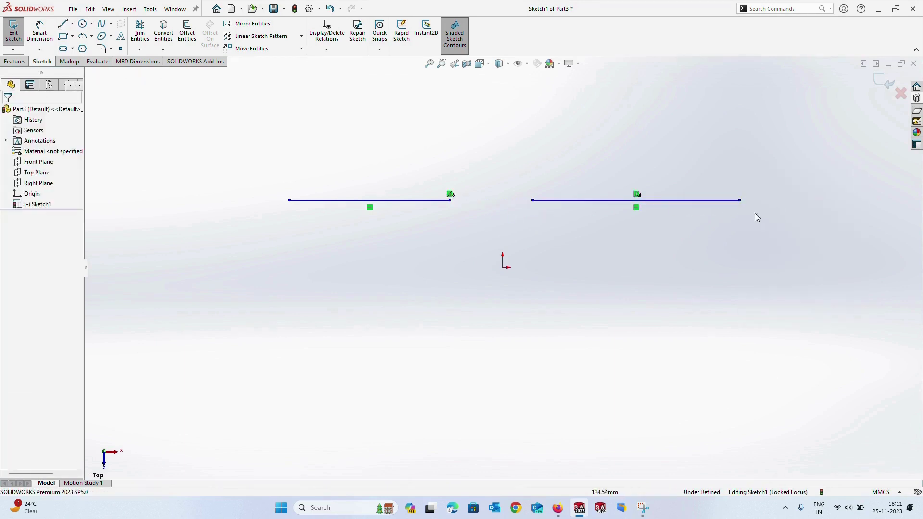
- Add a Merge relation between the facing endpoints of the two horizontal lines
click(327, 50)
click(340, 72)
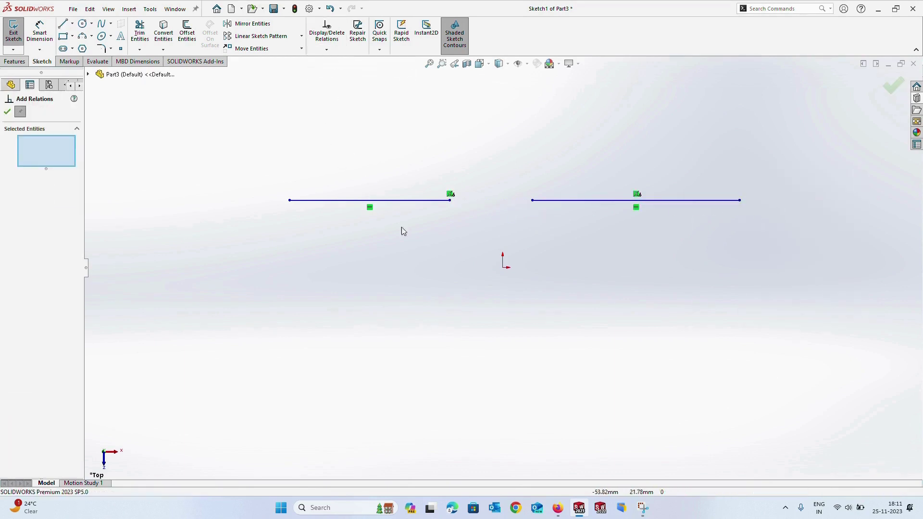
click(450, 201)
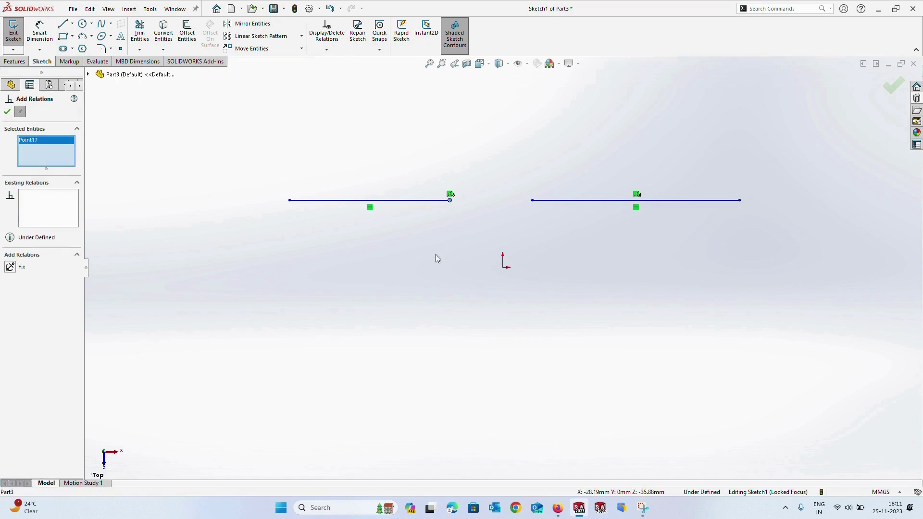
click(533, 200)
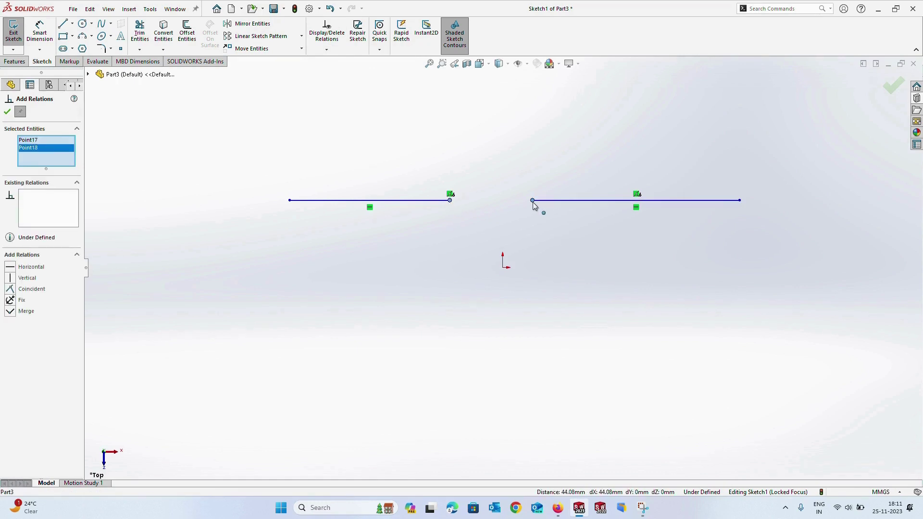
click(11, 312)
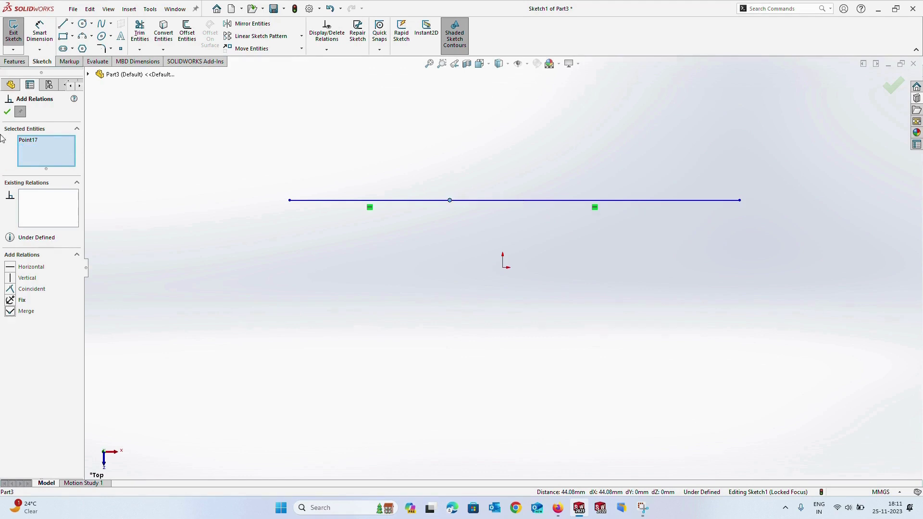
click(7, 112)
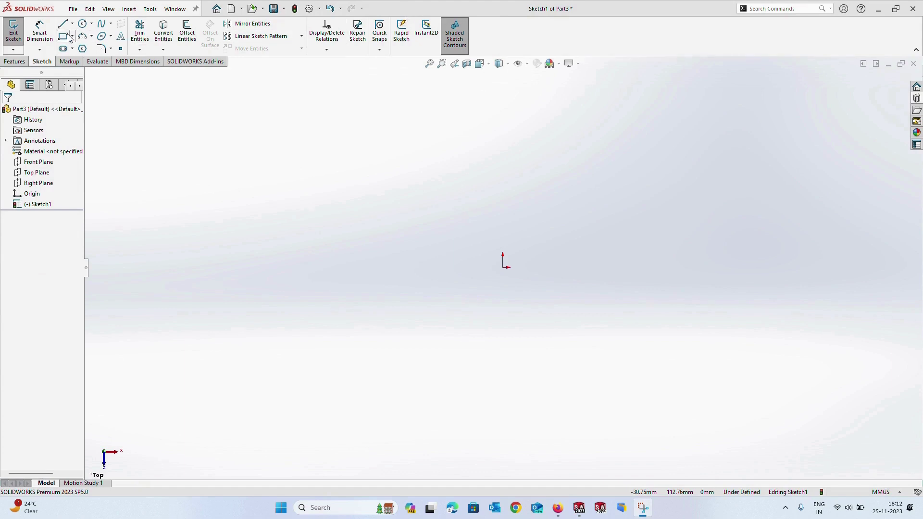
- Sketch a vertical line about 66.1 mm long left of the origin, and a second one about 45.1 mm long to its upper right
click(63, 23)
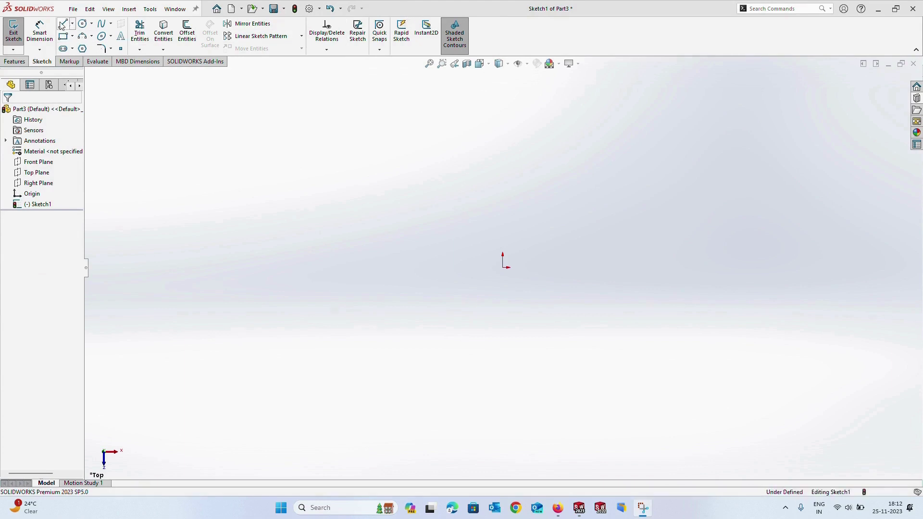
drag(323, 135, 323, 259)
right_click(325, 263)
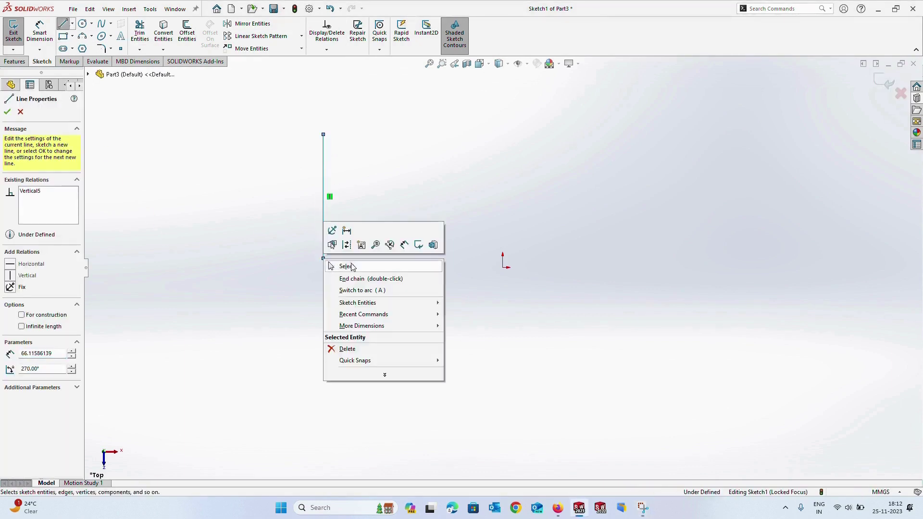
click(348, 266)
click(63, 27)
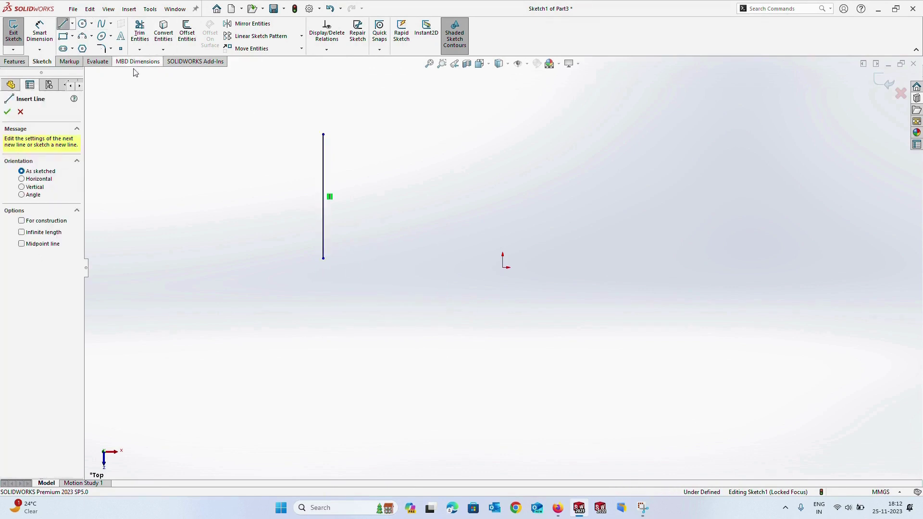
mouse_move(446, 101)
mouse_down()
mouse_move(451, 217)
mouse_move(446, 187)
mouse_up()
right_click(449, 189)
click(464, 194)
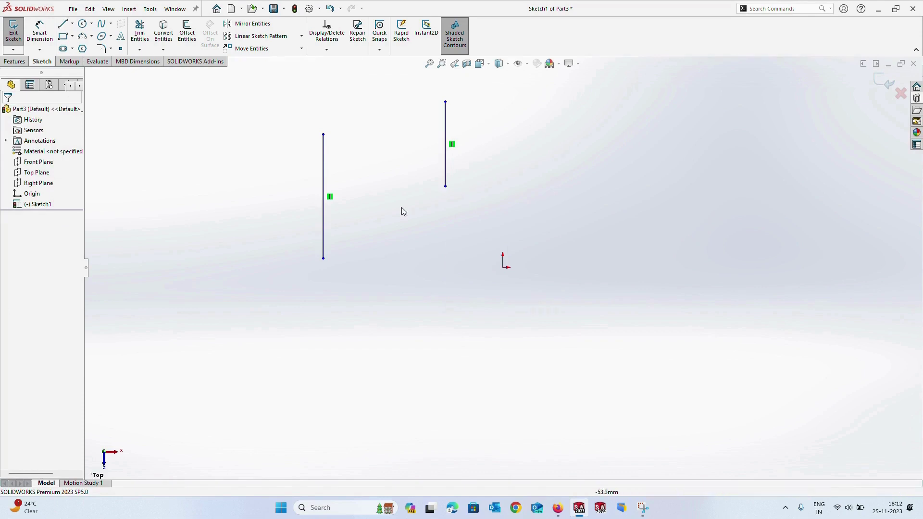
- Add an Equal relation between the two vertical lines
click(327, 49)
click(335, 72)
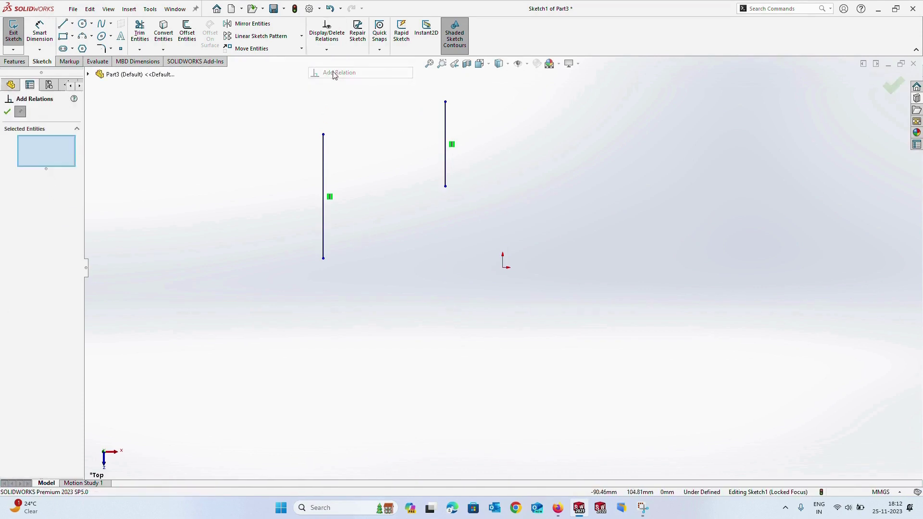
click(323, 160)
click(445, 153)
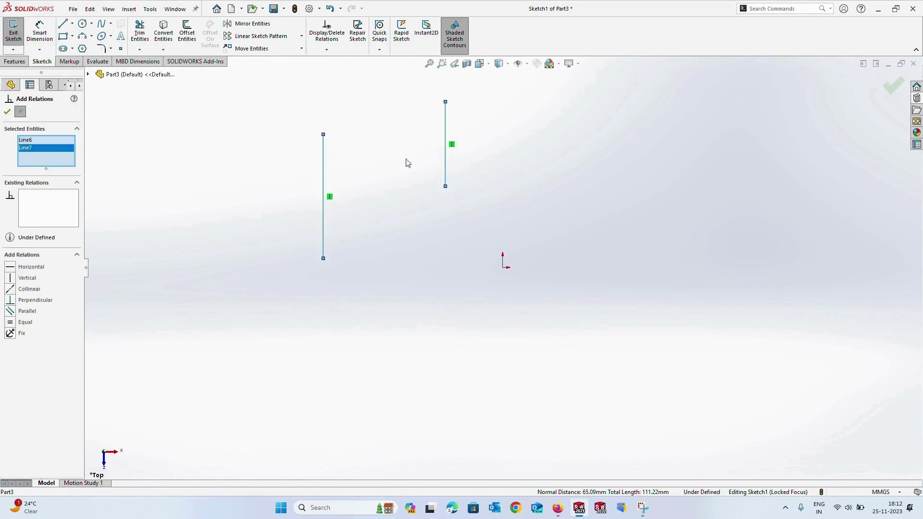
click(11, 323)
click(7, 112)
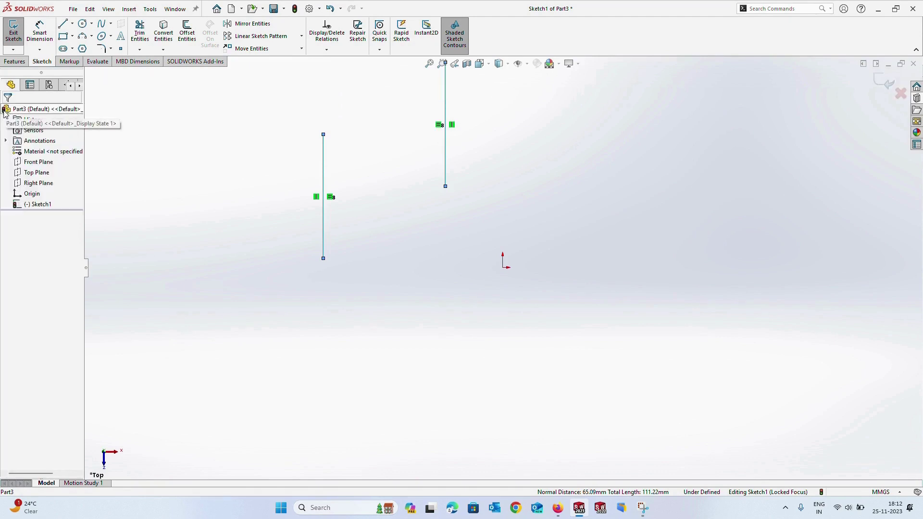
- Dimension the length of each vertical line, placing each dimension to the right of its line
click(40, 35)
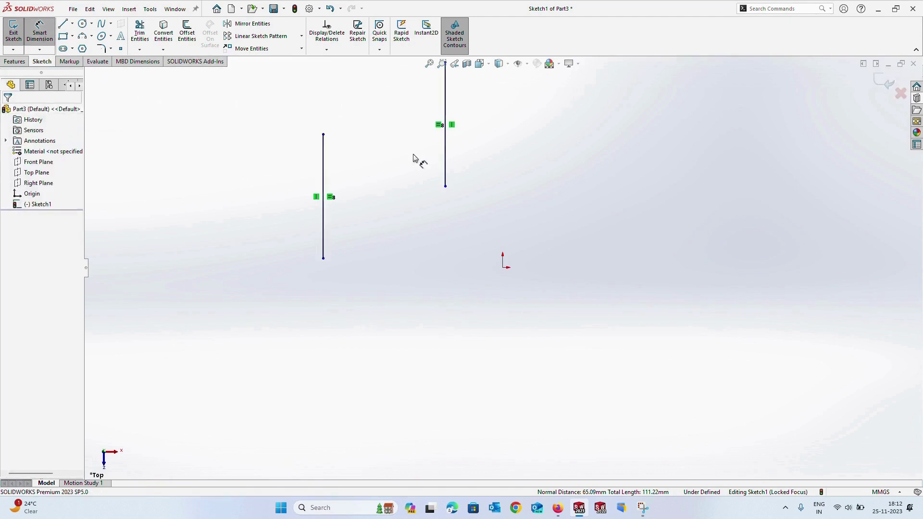
click(442, 167)
click(512, 159)
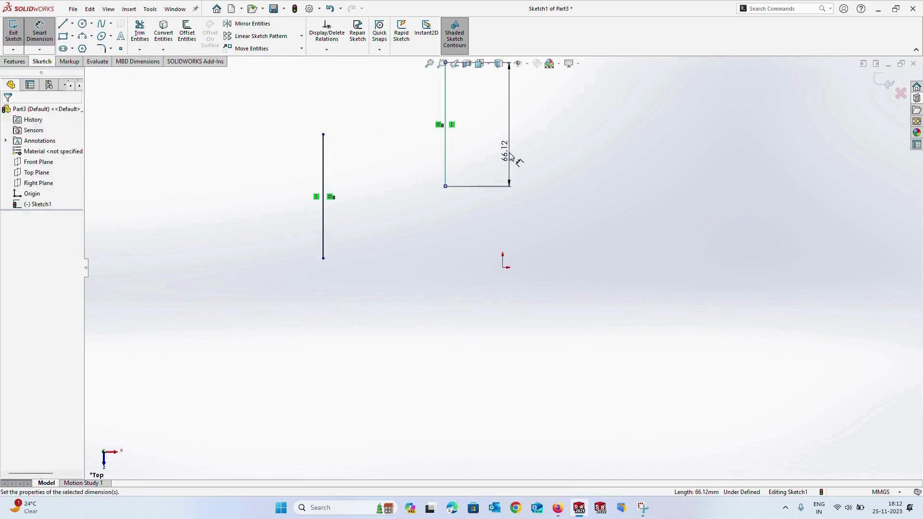
click(467, 140)
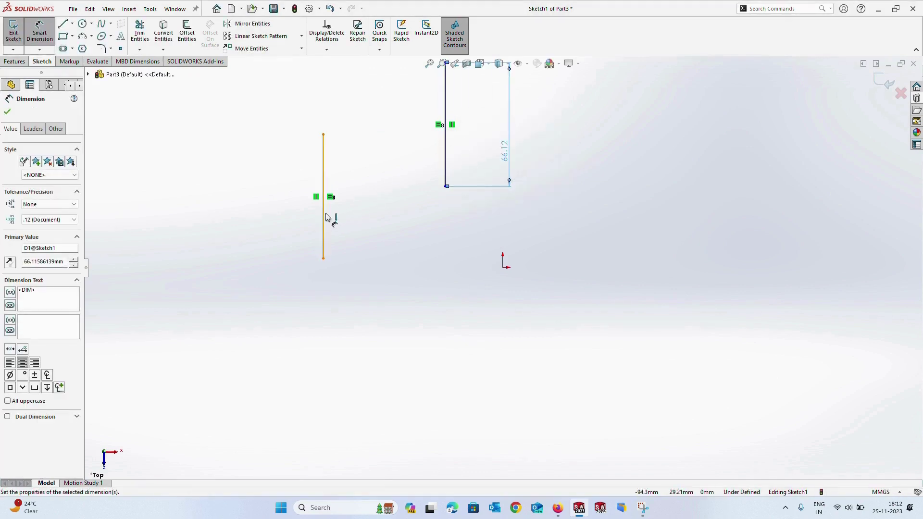
click(323, 214)
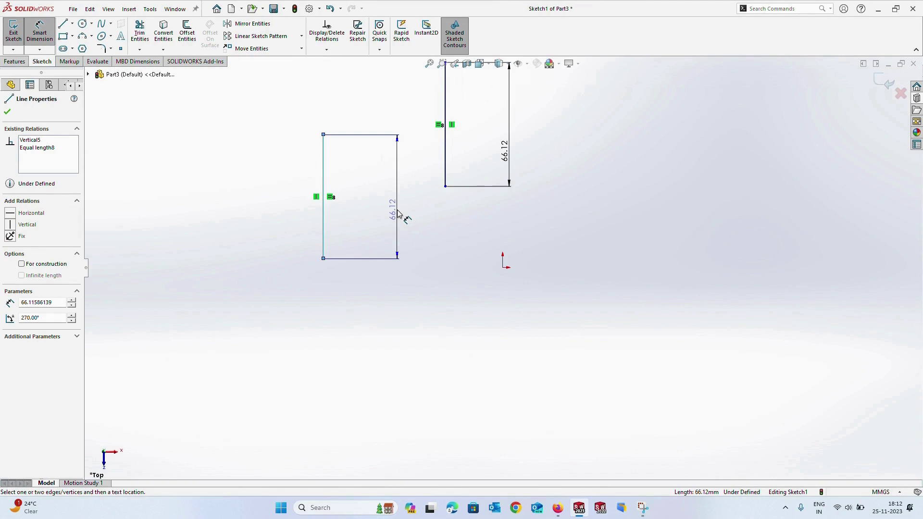
click(398, 213)
click(484, 229)
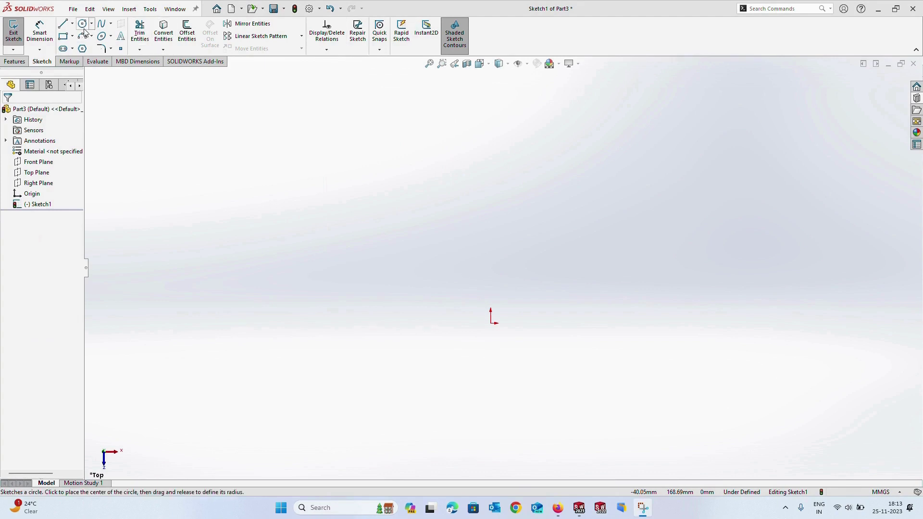
- Sketch a vertical construction line about 124 mm long upward from the origin
click(63, 24)
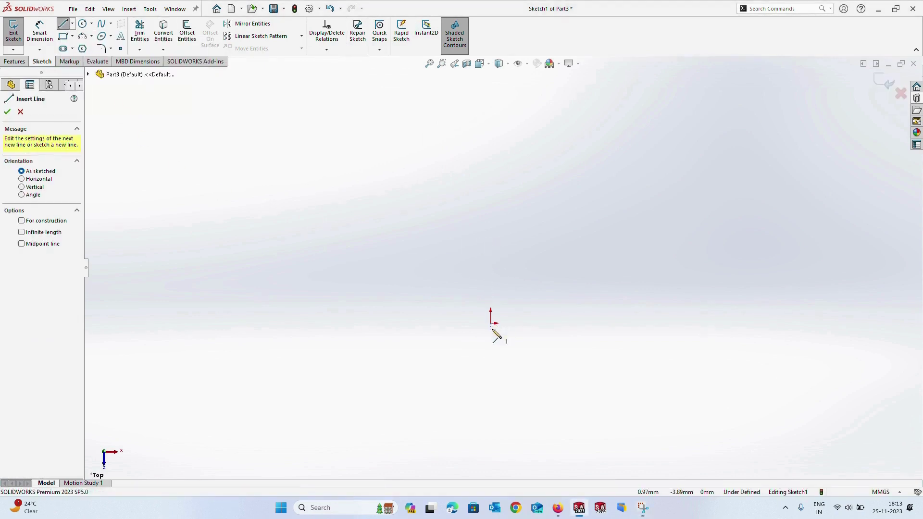
click(491, 324)
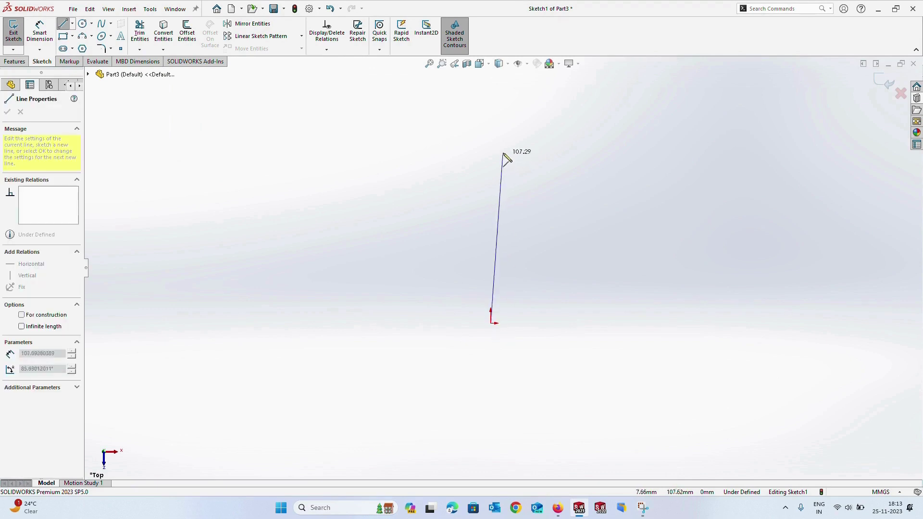
click(491, 127)
right_click(492, 129)
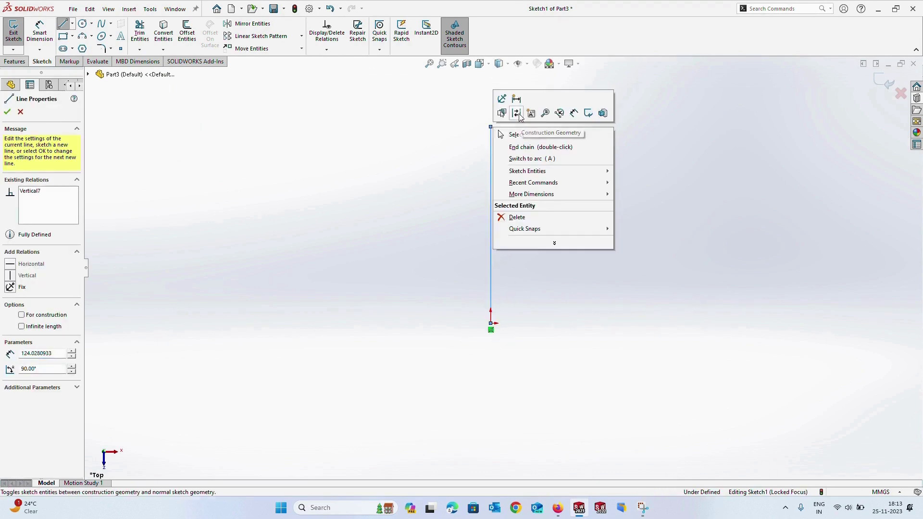
click(511, 134)
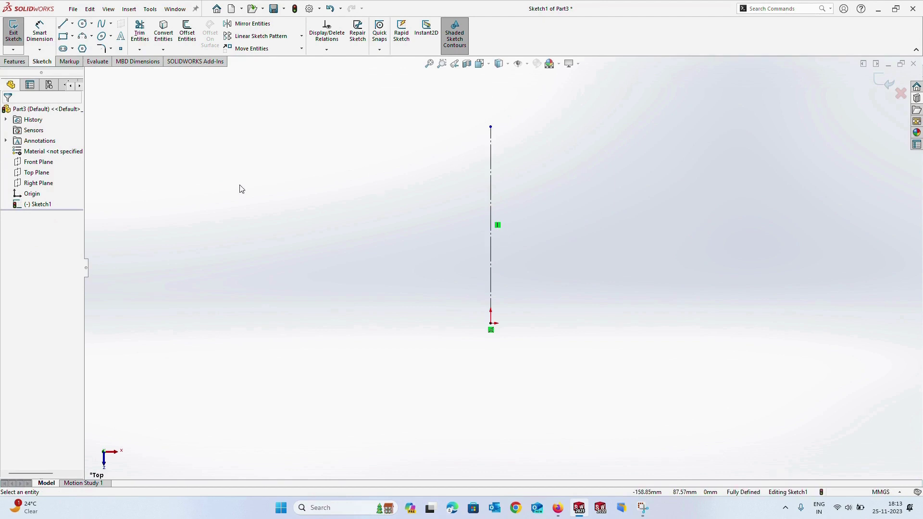
- Sketch two circles with level centres, about 27.5 mm radius left of the construction line and about 23.4 mm radius right of it
click(83, 24)
mouse_move(359, 204)
mouse_down()
mouse_move(385, 250)
mouse_move(381, 242)
mouse_up()
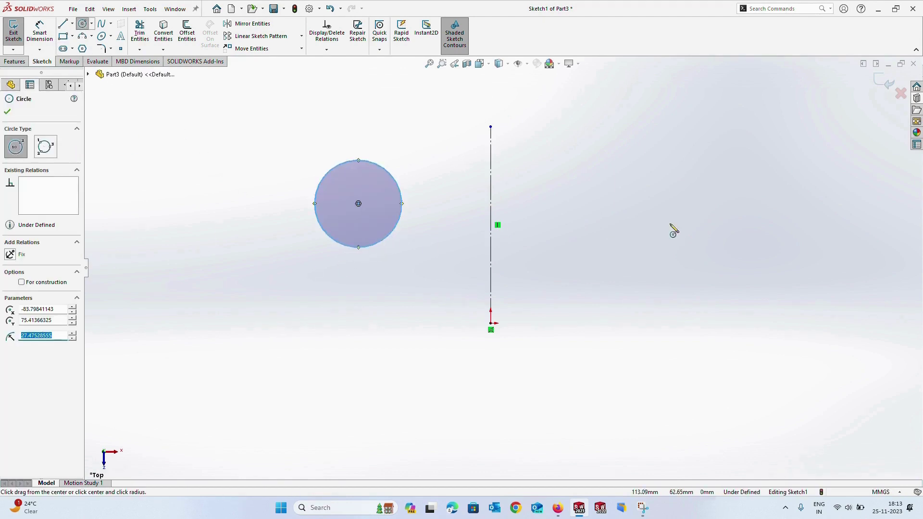
drag(641, 204, 655, 241)
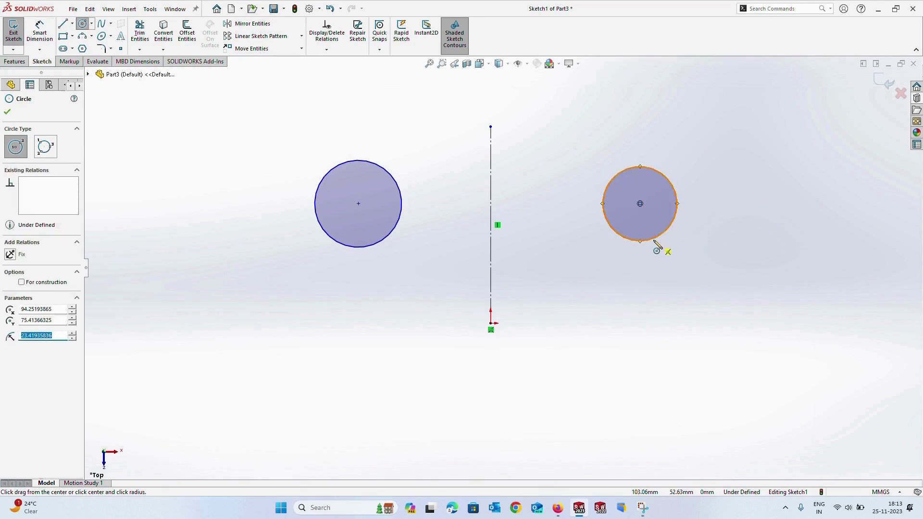
right_click(655, 241)
click(641, 268)
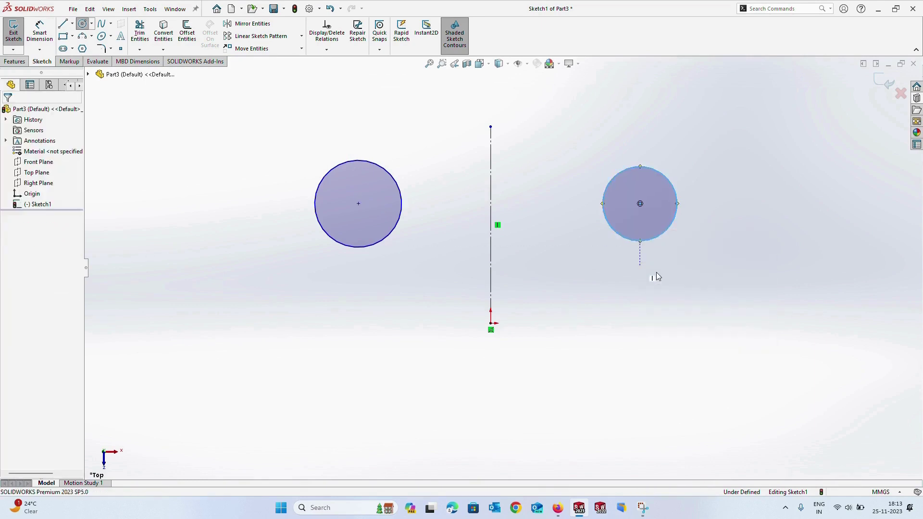
- Add a Symmetric relation to the two circles about the vertical construction line, and move the left circle's centre farther outward
click(326, 49)
click(332, 74)
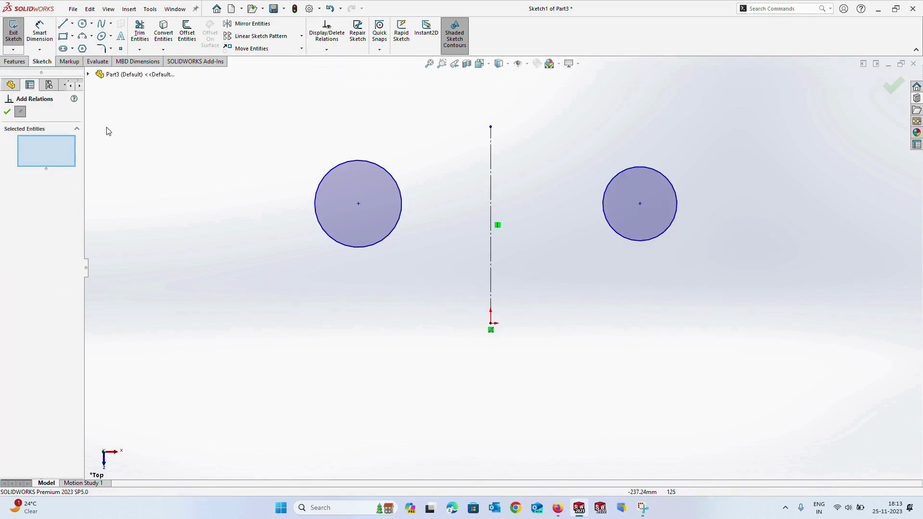
click(400, 217)
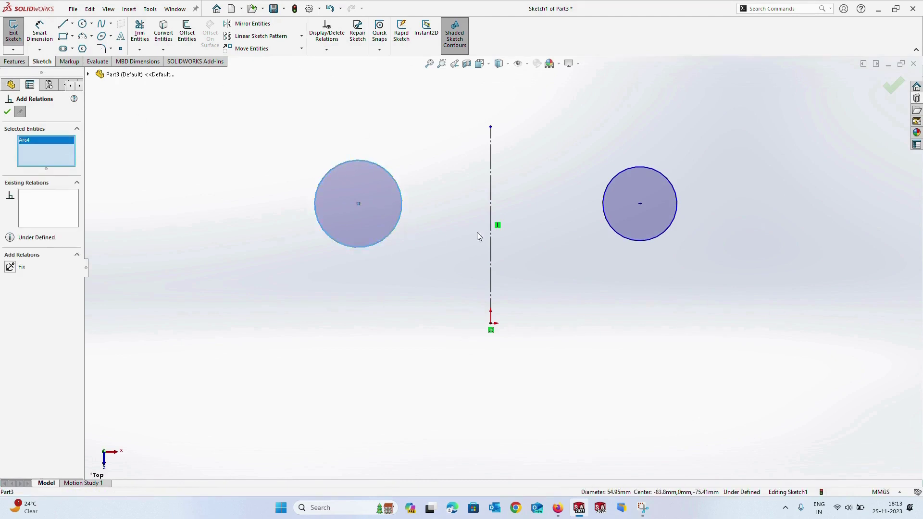
click(491, 235)
click(631, 240)
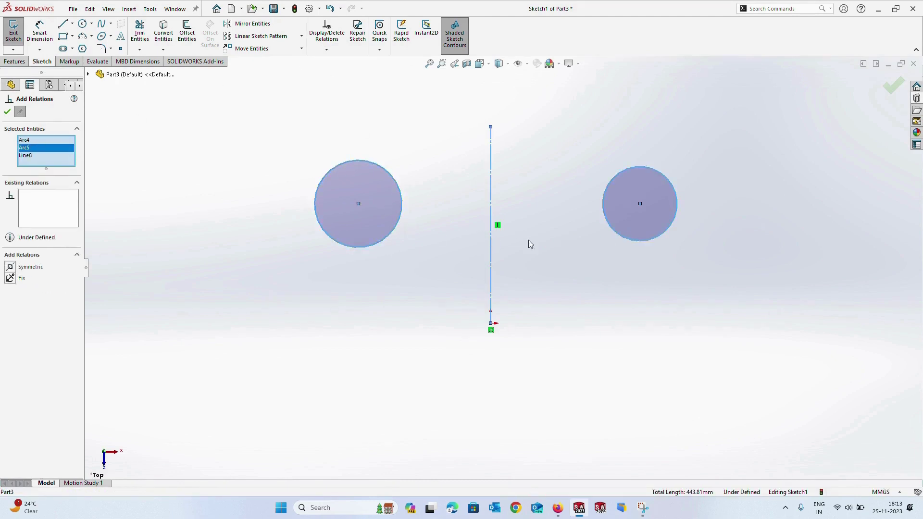
click(10, 267)
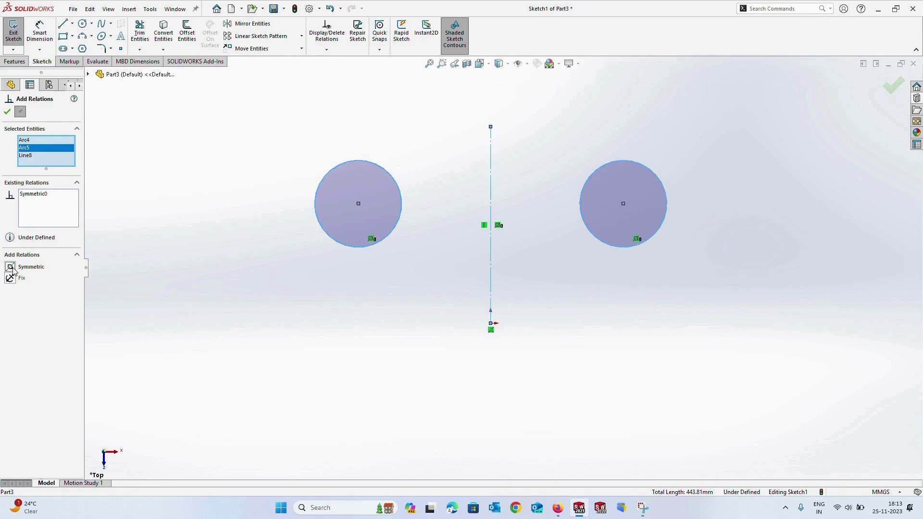
click(8, 111)
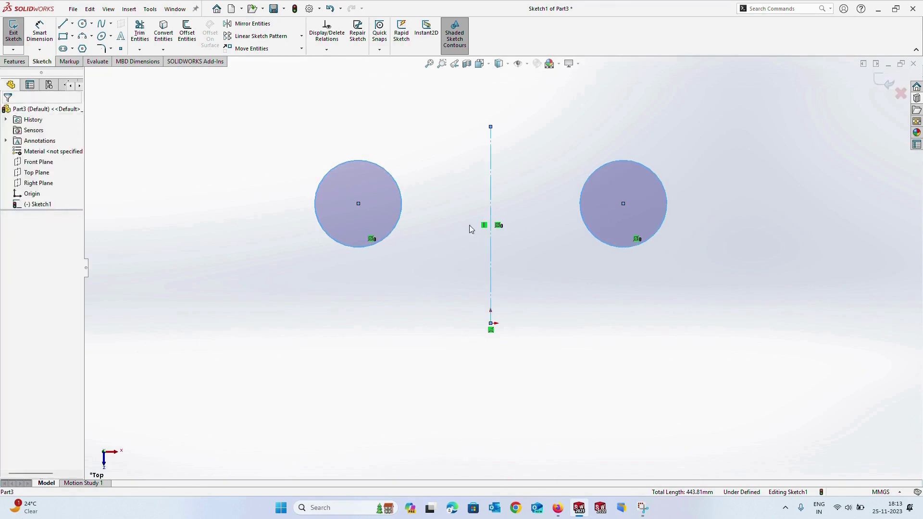
click(403, 252)
mouse_move(360, 204)
mouse_down()
mouse_move(410, 215)
mouse_move(255, 212)
mouse_move(244, 203)
mouse_move(268, 145)
mouse_move(268, 219)
mouse_up()
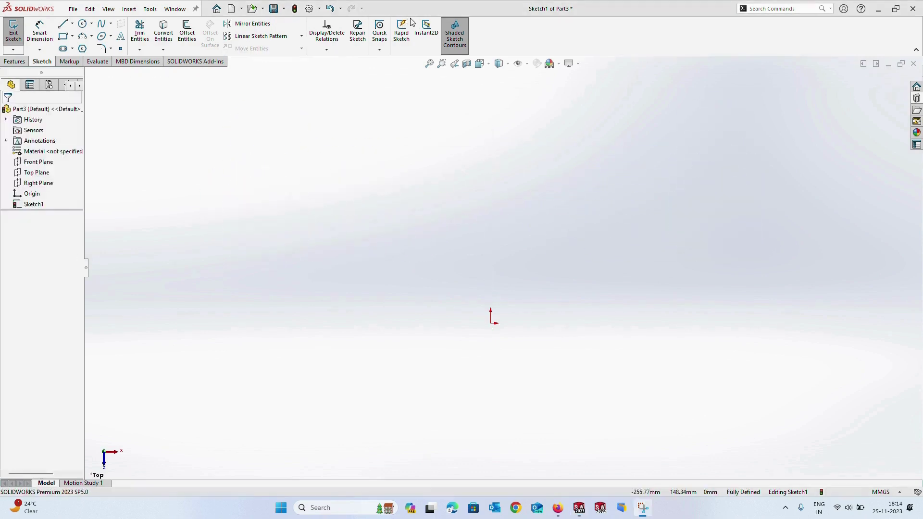
- Sketch a vertical line about 73 mm long above and to the left of the origin
click(63, 24)
click(377, 140)
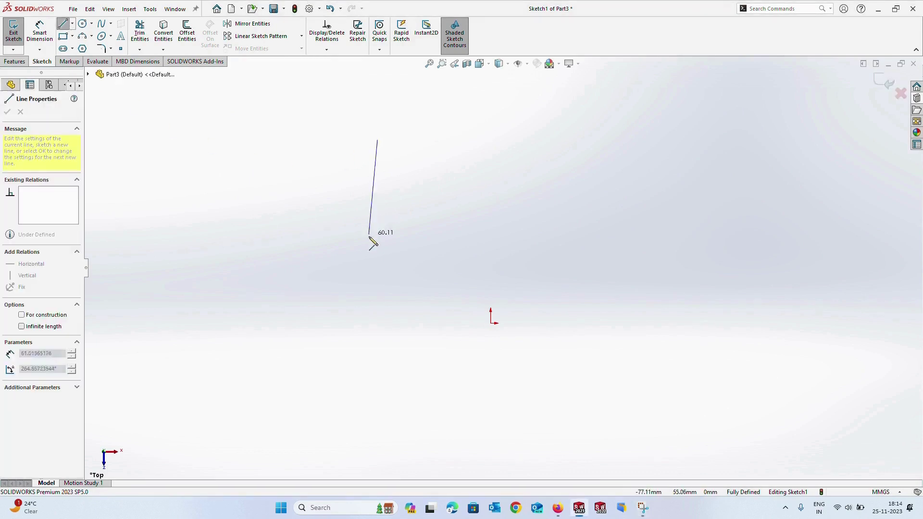
click(378, 255)
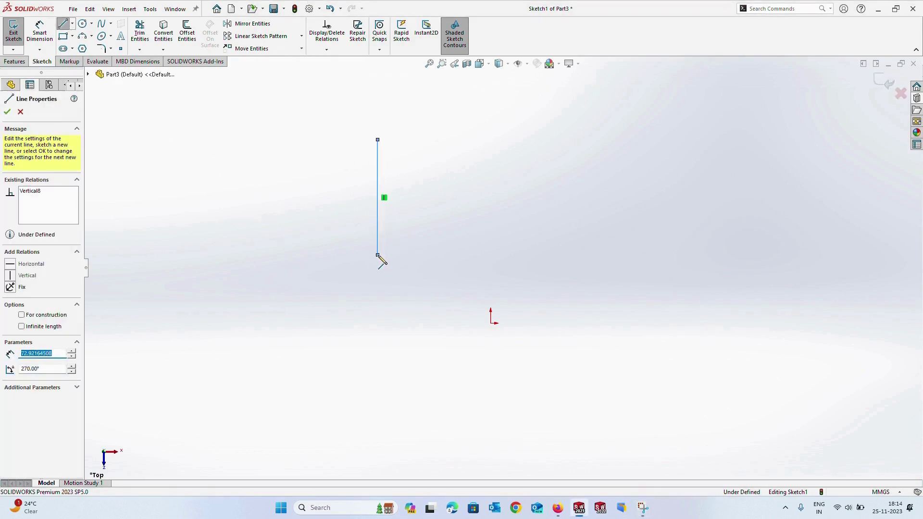
right_click(378, 288)
click(410, 294)
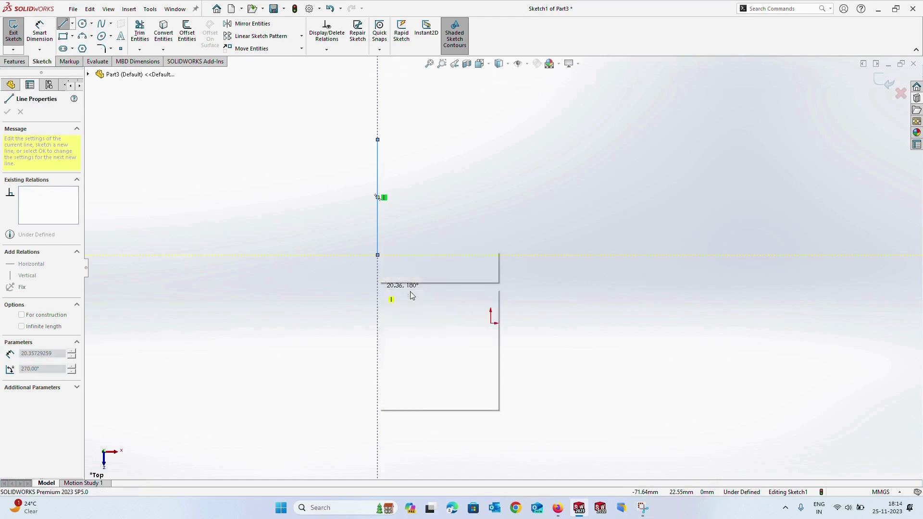
- Sketch a separate horizontal line about 104 mm long just below the vertical line
click(64, 25)
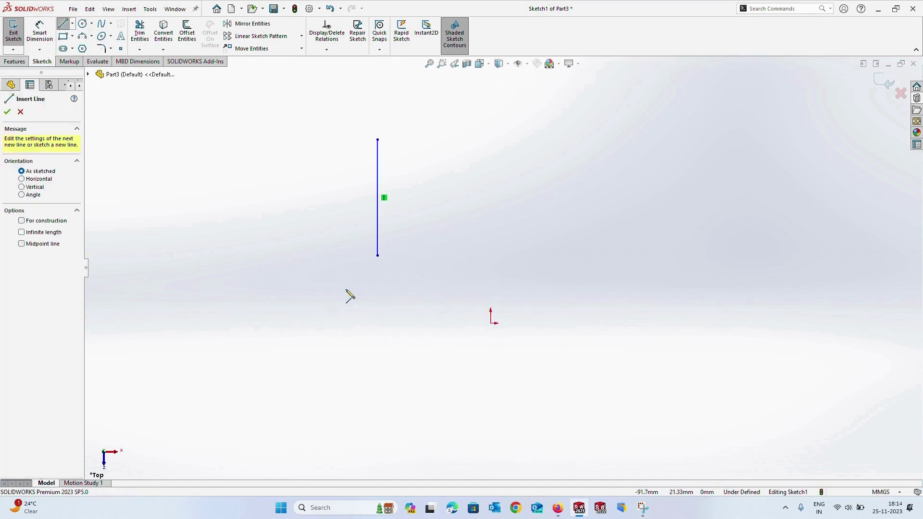
click(346, 290)
click(511, 289)
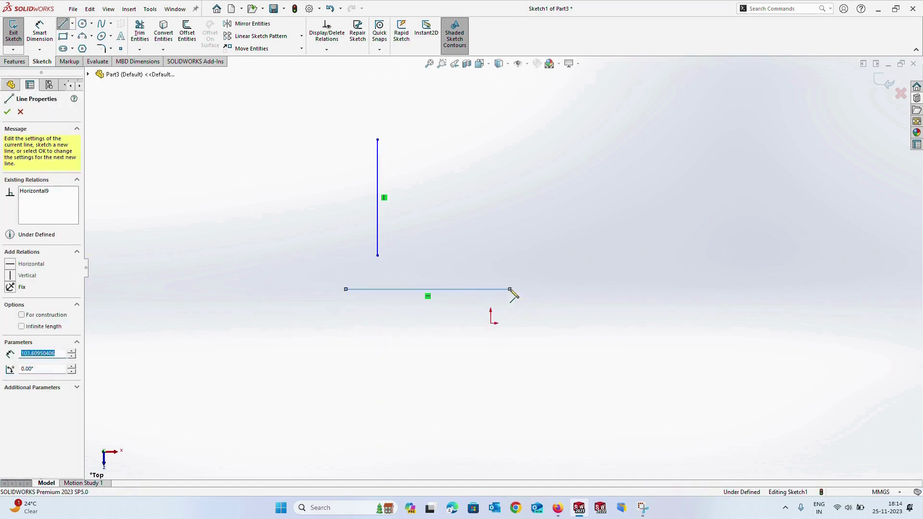
key(Escape)
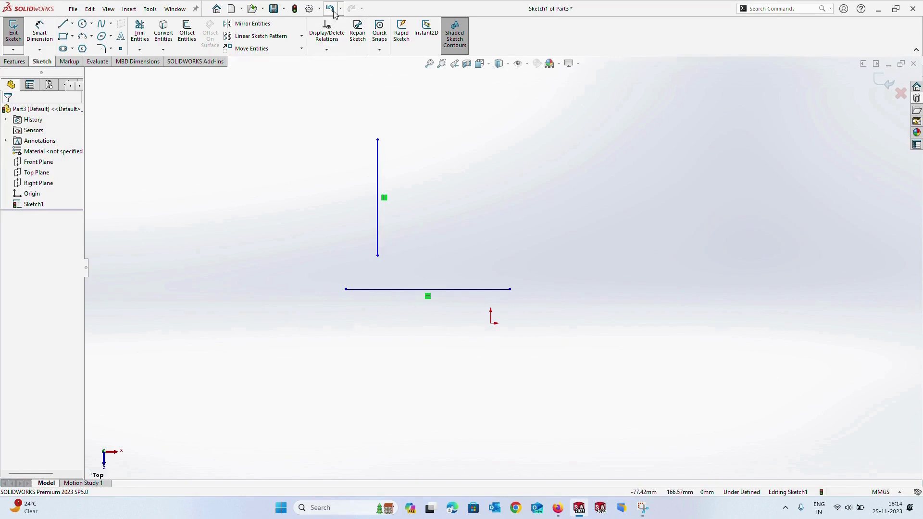
- Add a Perpendicular relation between the vertical and horizontal lines, and move the pair up and to the left
click(326, 49)
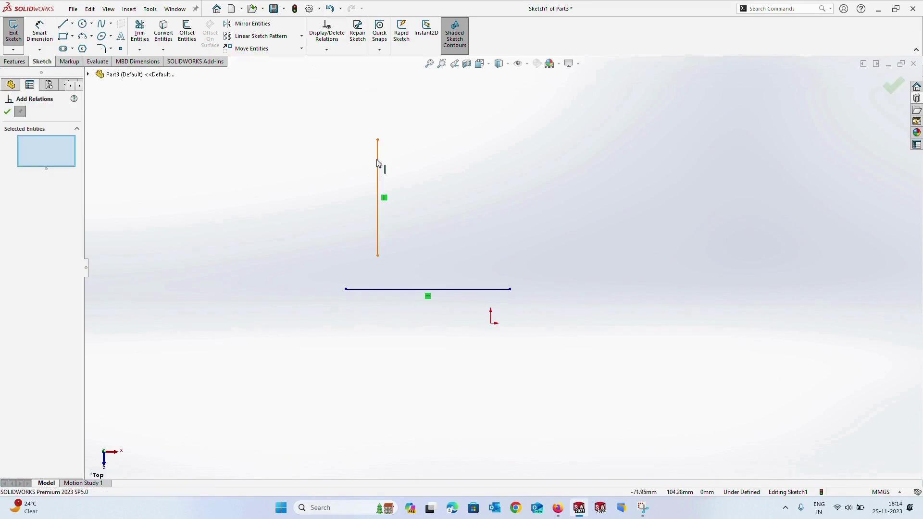
click(378, 189)
click(391, 290)
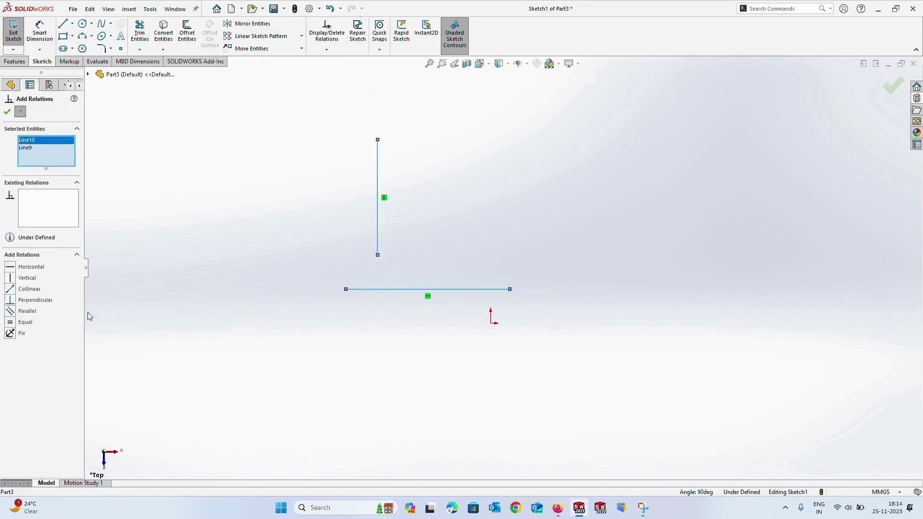
click(29, 300)
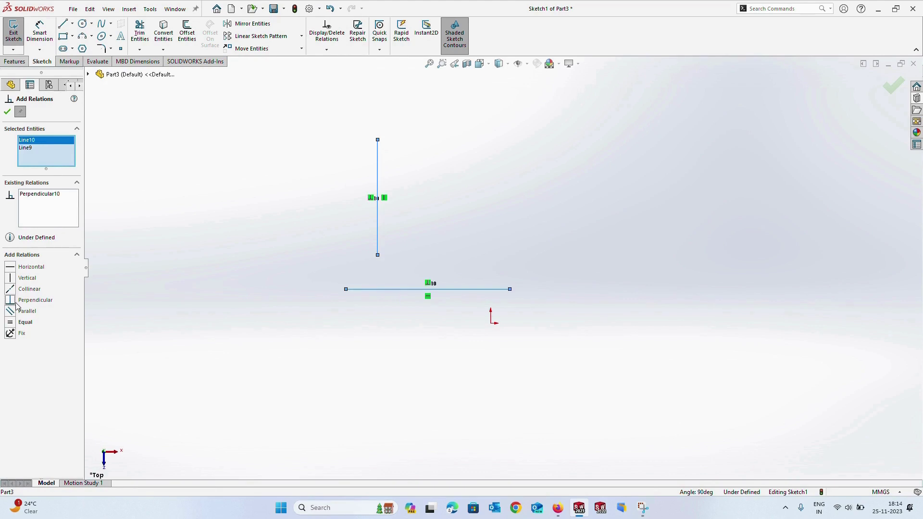
click(344, 290)
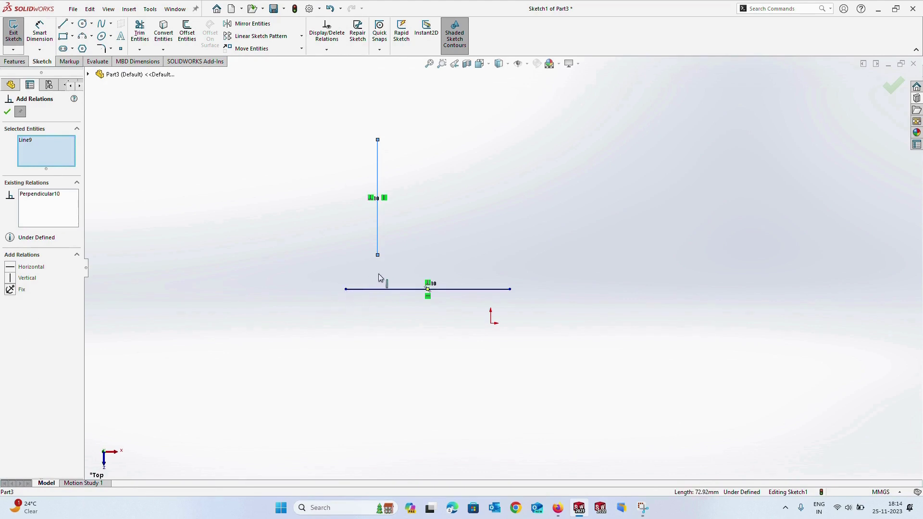
click(404, 291)
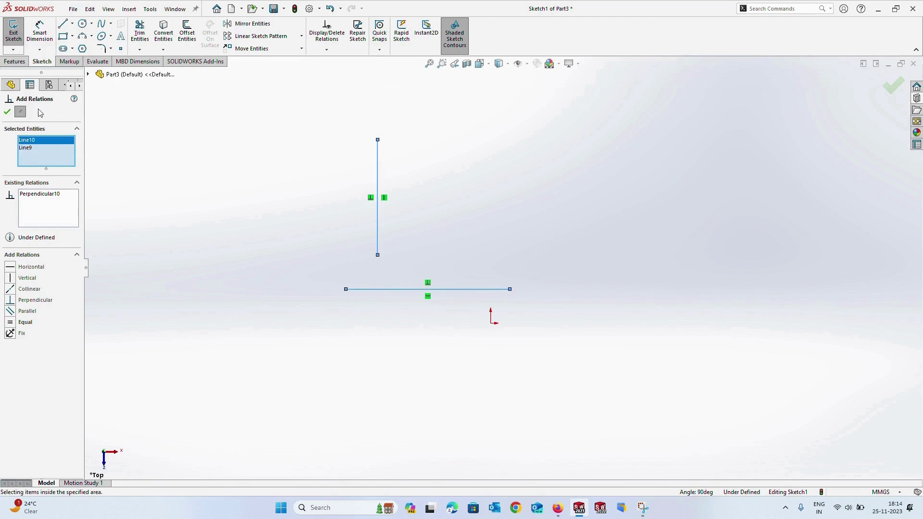
click(8, 112)
mouse_move(397, 293)
mouse_down()
mouse_move(429, 223)
mouse_move(382, 285)
mouse_move(376, 271)
mouse_up()
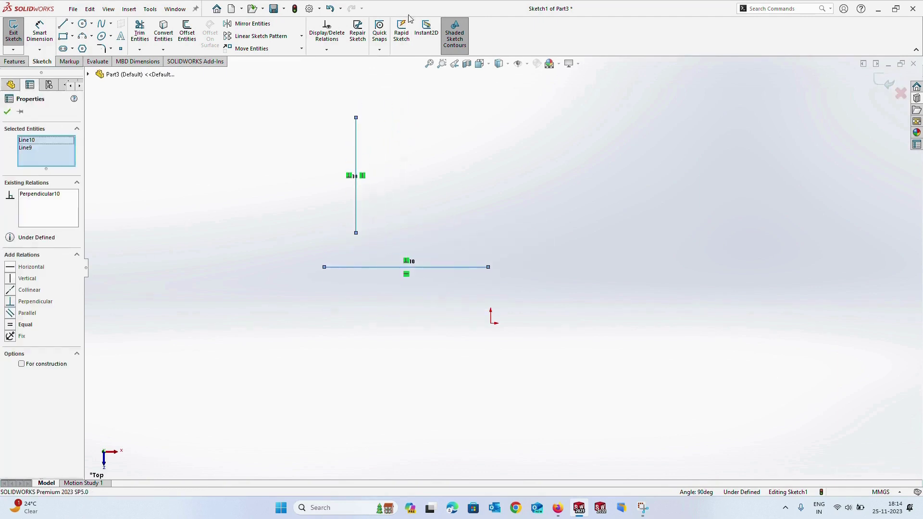
- Delete the two perpendicular lines and sketch a slanted line about 97 mm long, running down to the left above the origin
key(Delete)
click(63, 23)
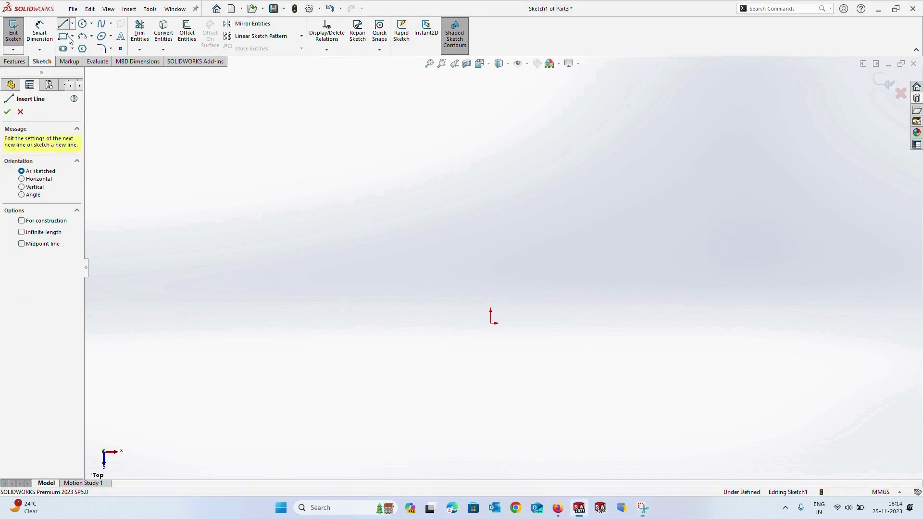
click(461, 138)
click(356, 251)
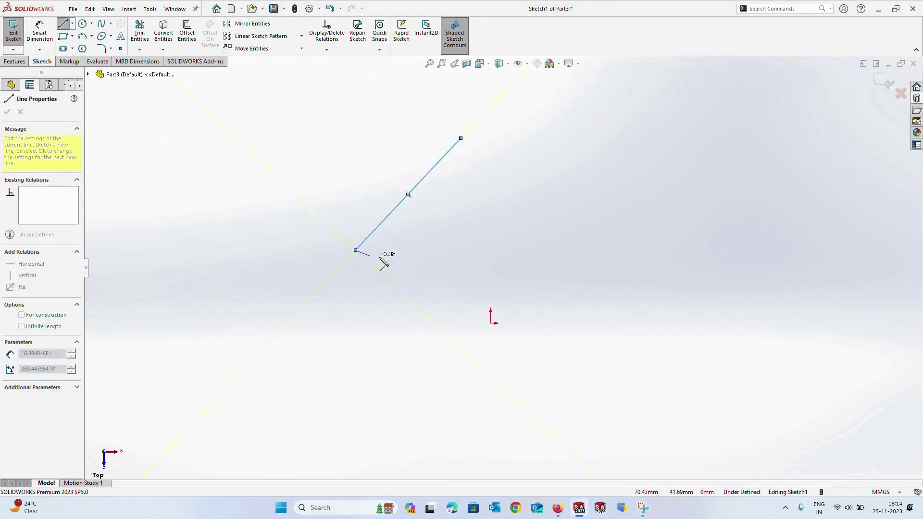
key(Escape)
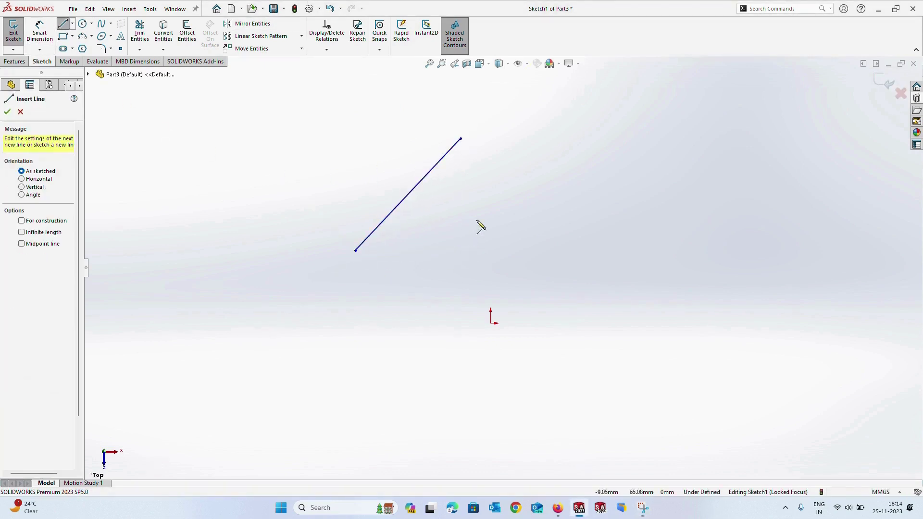
- Sketch a second slanted line about 102 mm long to the right of the first, at nearly the same angle
click(542, 153)
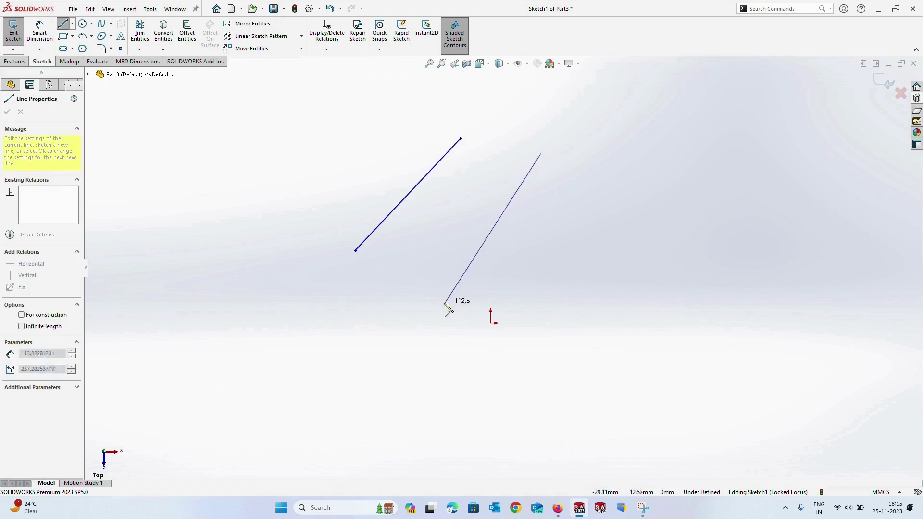
click(434, 272)
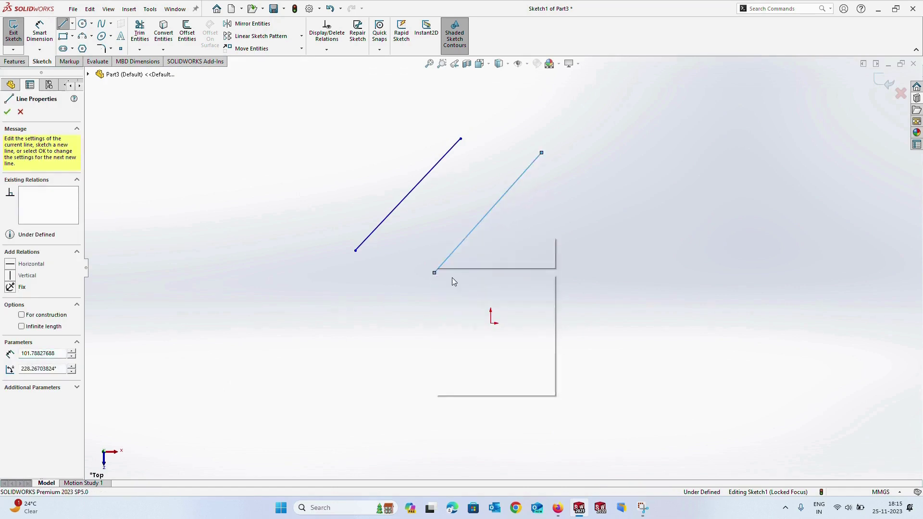
key(Escape)
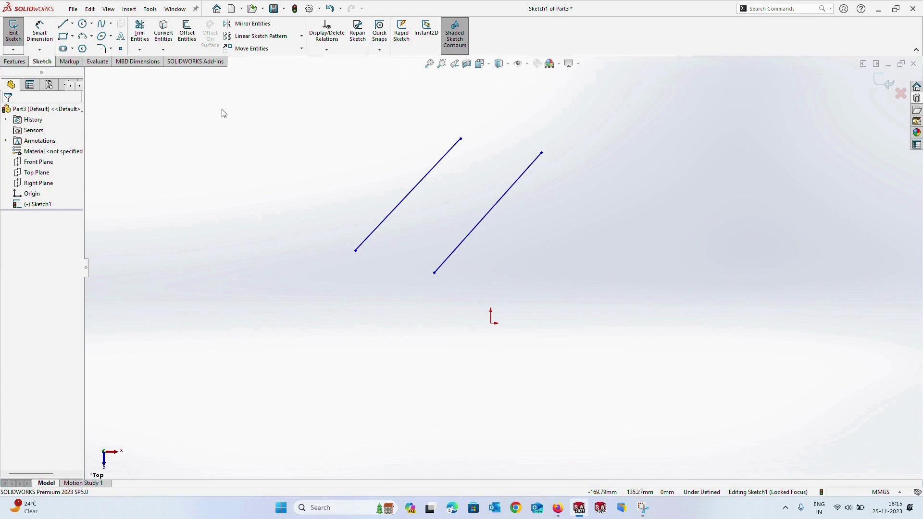
- Add a Parallel relation between the two slanted lines, and move the pair to the left
click(327, 50)
click(338, 73)
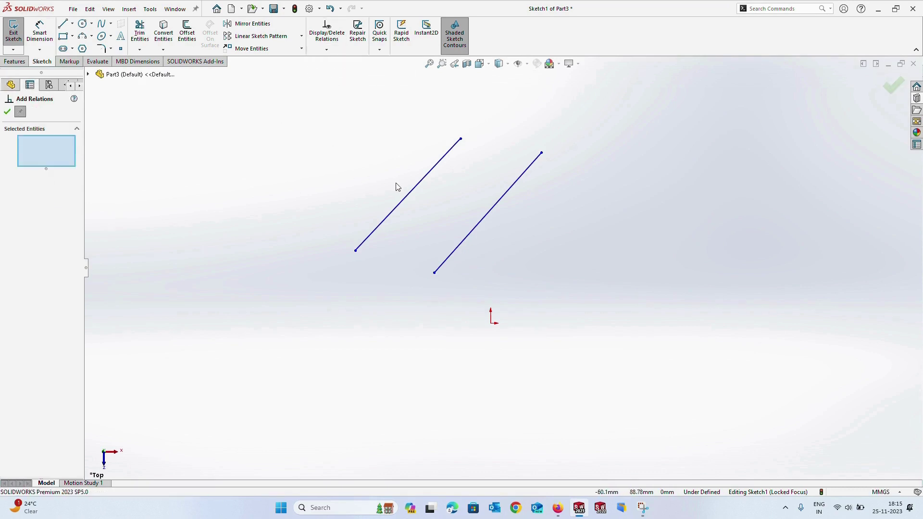
click(412, 194)
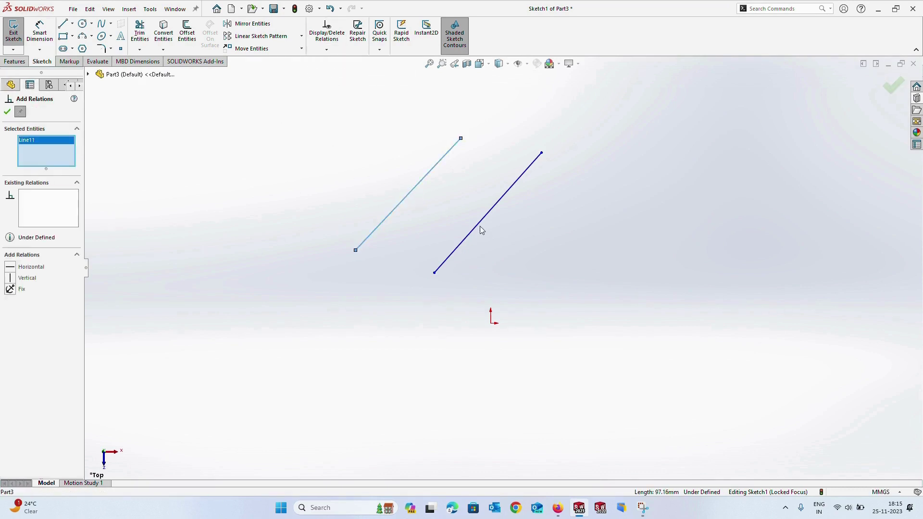
click(480, 227)
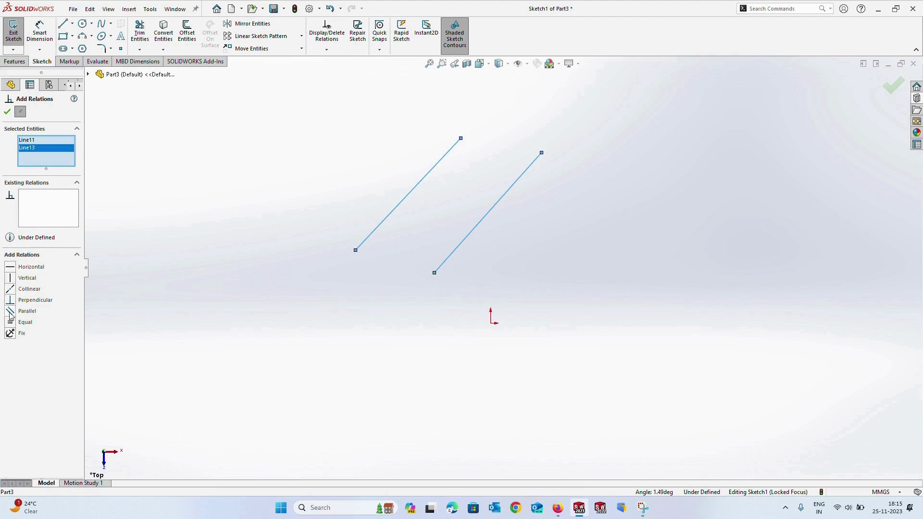
click(24, 311)
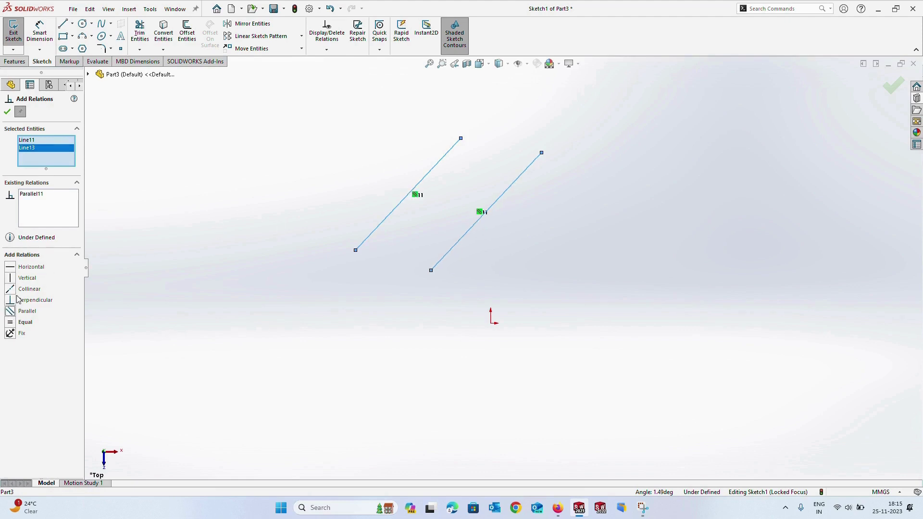
click(7, 113)
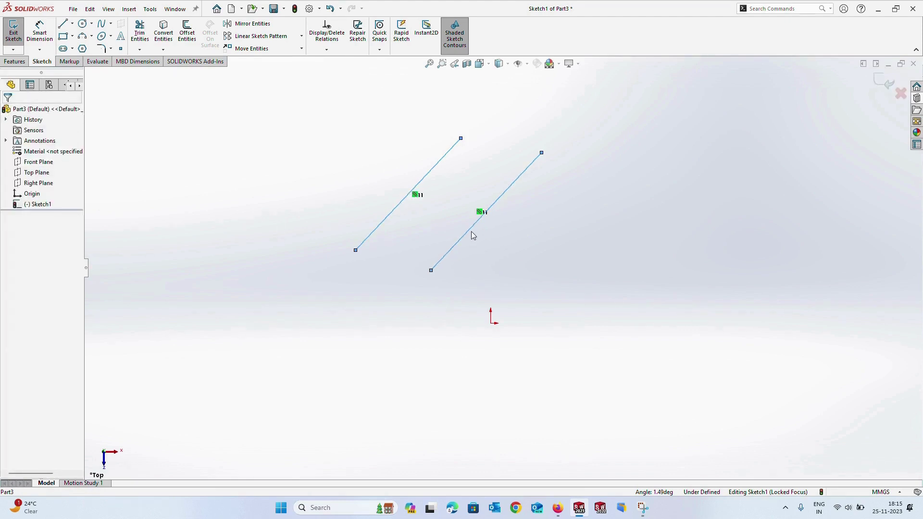
mouse_move(475, 235)
mouse_down()
mouse_move(586, 283)
mouse_move(506, 234)
mouse_move(389, 226)
mouse_up()
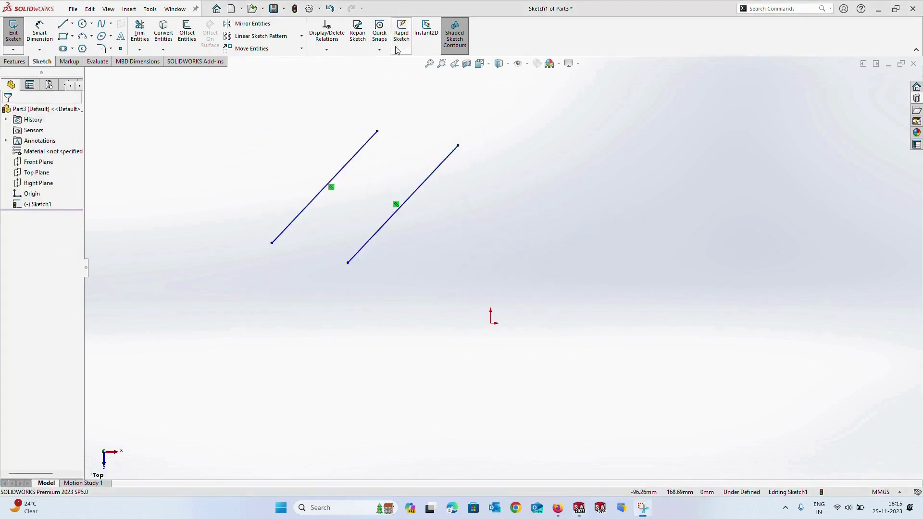
- Add a Fix relation to both slanted lines
click(327, 49)
click(332, 72)
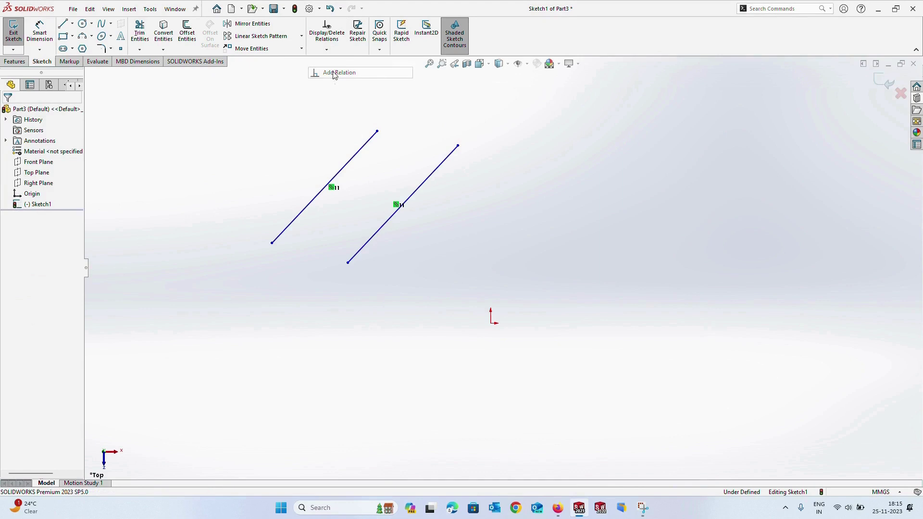
click(355, 155)
click(412, 195)
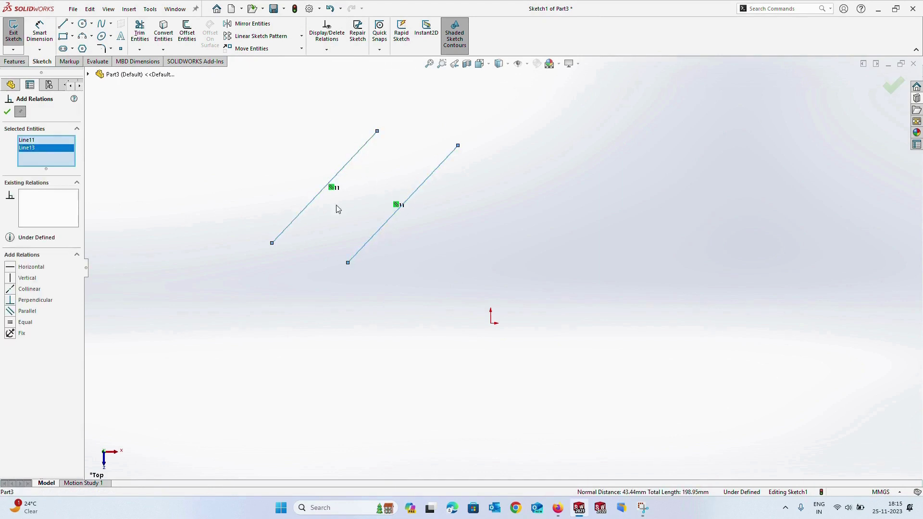
click(11, 334)
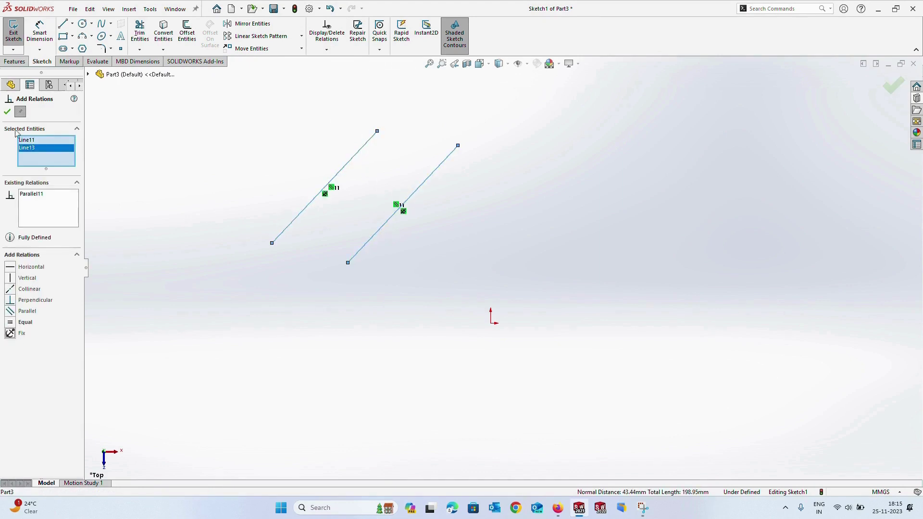
click(6, 113)
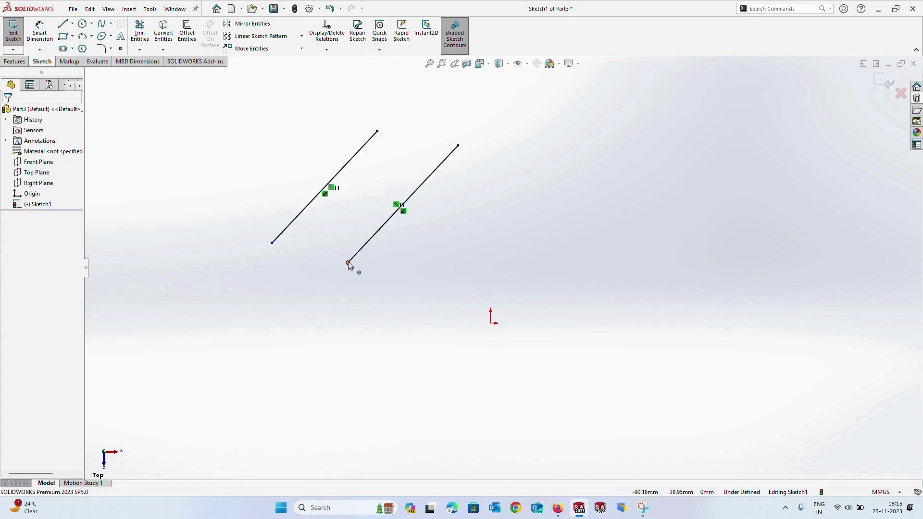
- Shorten the right slanted line to about 80 mm by its lower endpoint, and try to move the fixed line to the left
drag(349, 263, 376, 242)
click(484, 149)
drag(419, 188, 366, 196)
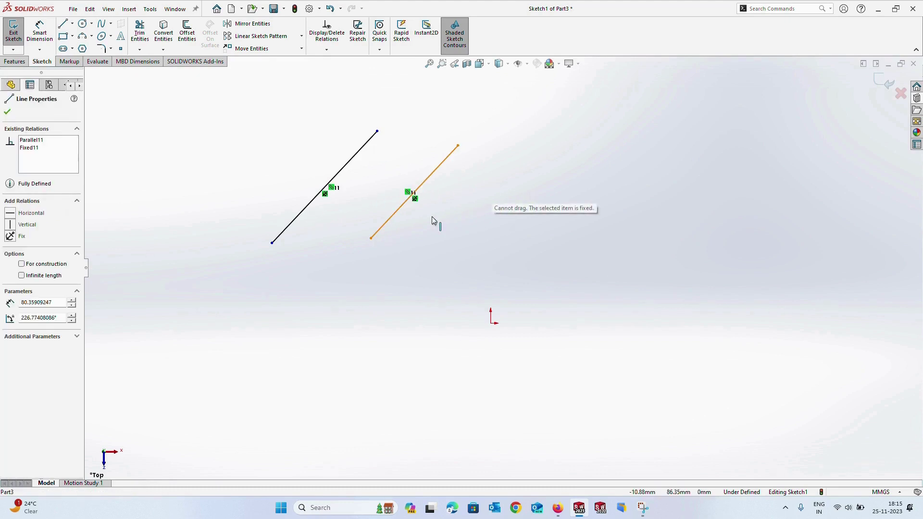
- Delete both fixed slanted lines from the sketch
click(443, 264)
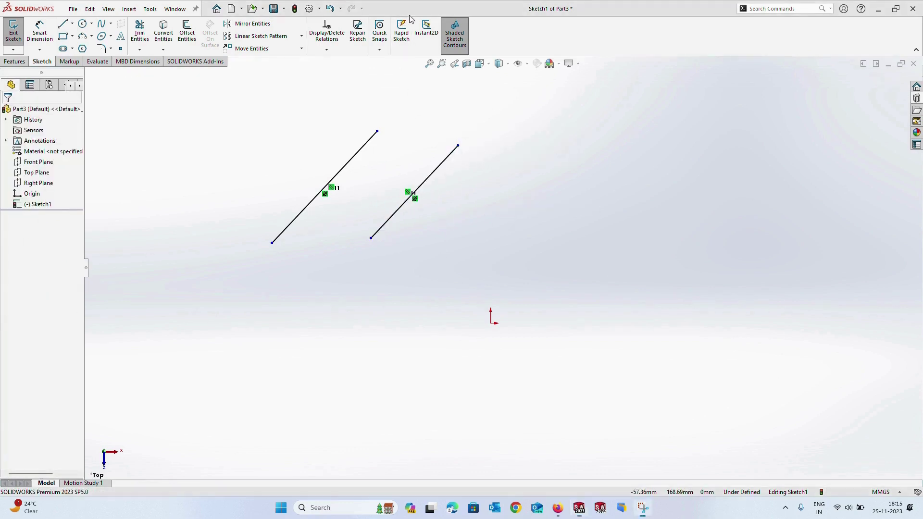
key(ctrl+a)
key(Delete)
- Sketch a vertical line about 74 mm long upward from the origin
click(69, 23)
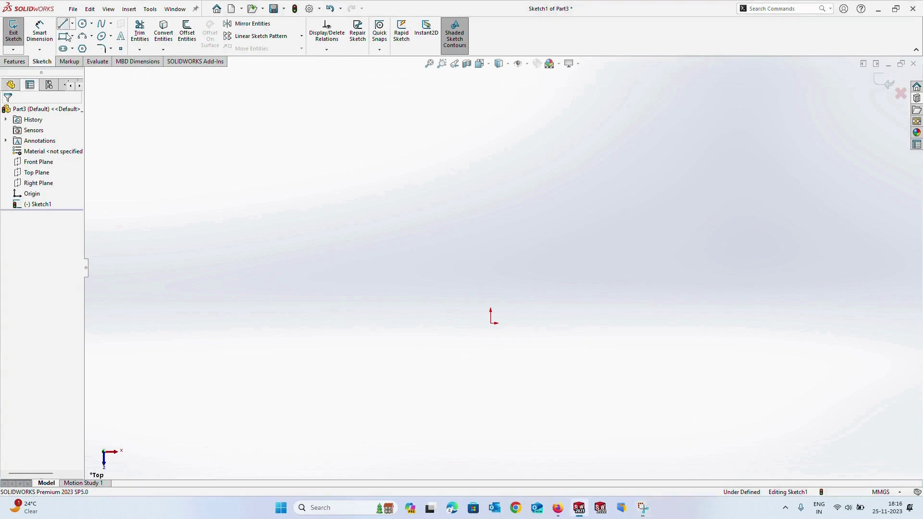
click(491, 323)
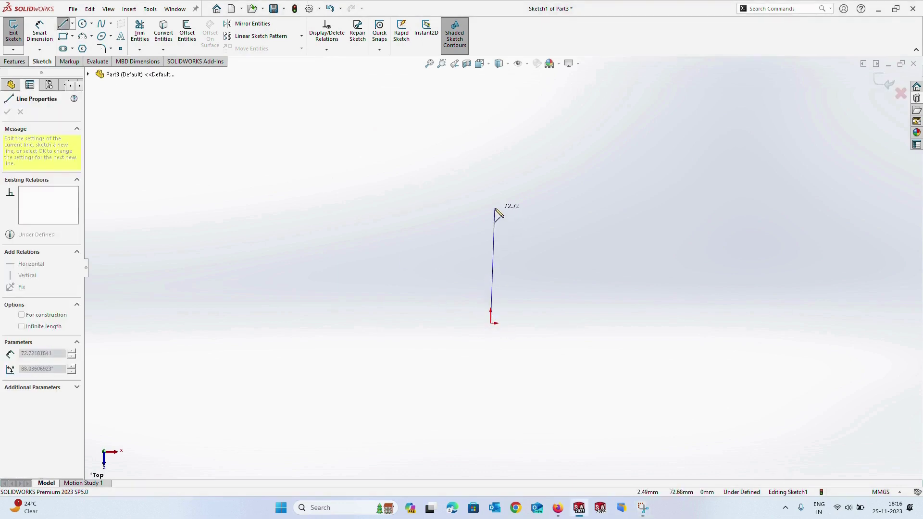
click(491, 206)
right_click(497, 211)
click(505, 212)
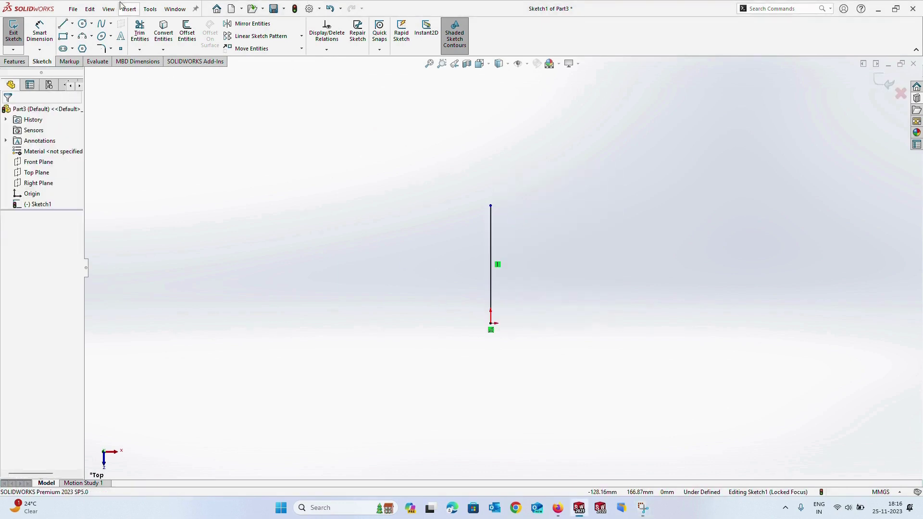
- Sketch a second vertical line about 60 mm long, above and slightly to the right of the first
click(68, 24)
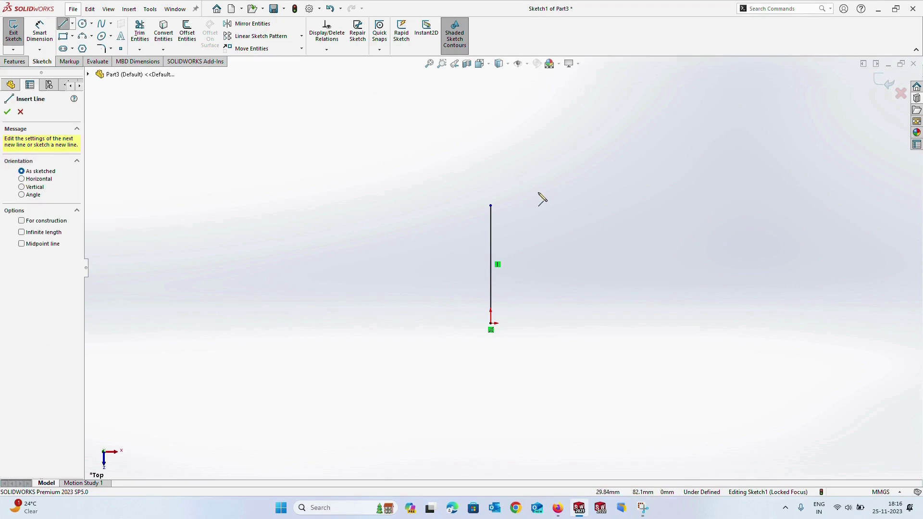
click(527, 187)
click(528, 91)
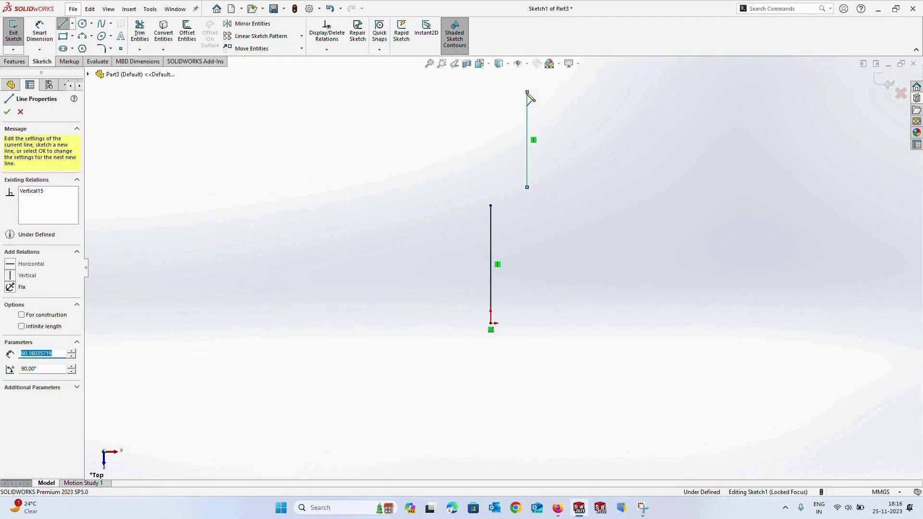
right_click(528, 95)
click(537, 99)
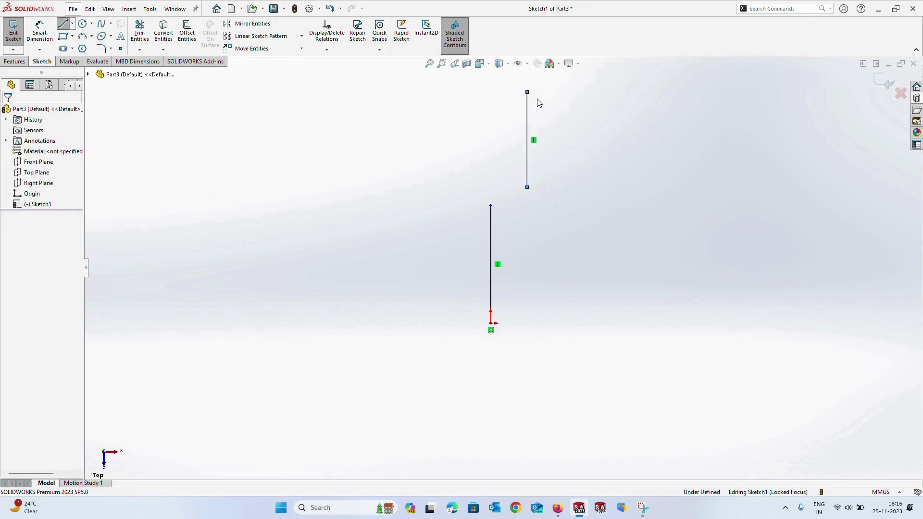
- Add a Collinear relation between the two vertical lines
click(326, 50)
click(335, 73)
click(527, 139)
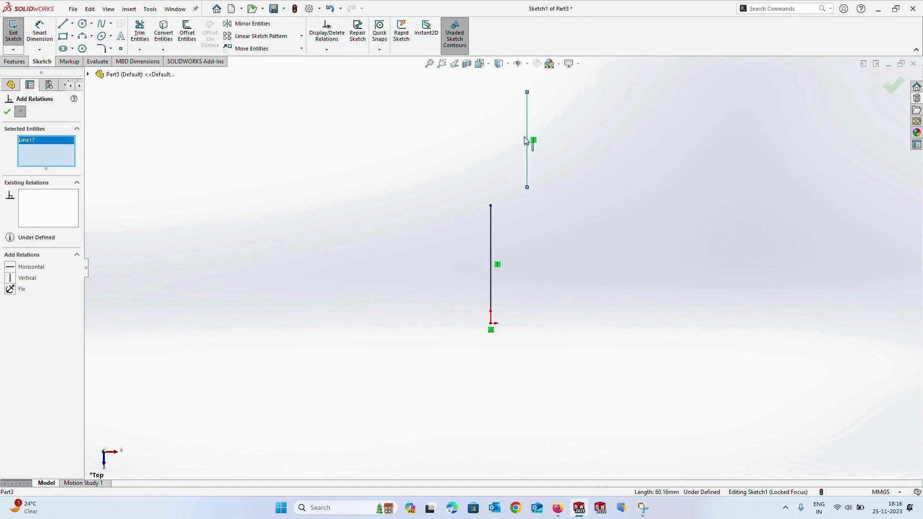
click(491, 268)
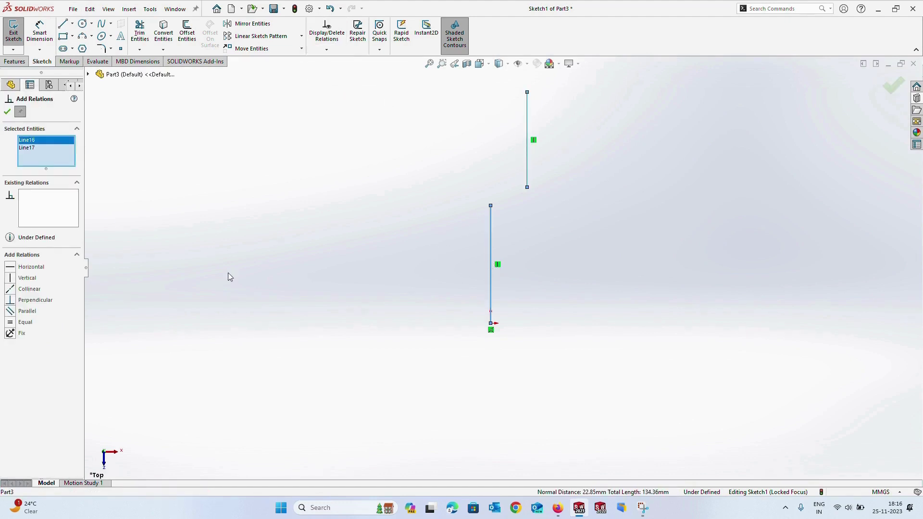
click(16, 290)
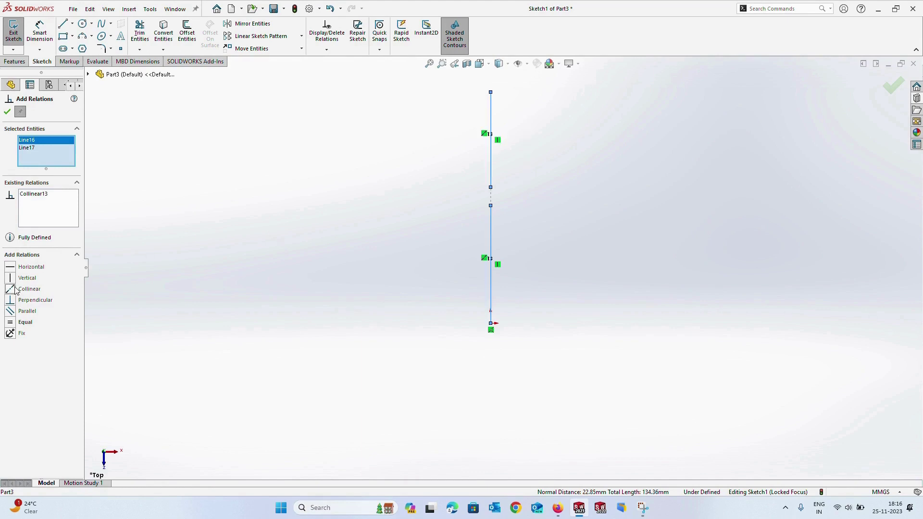
click(6, 112)
- Delete both collinear vertical lines from the sketch
key(z)
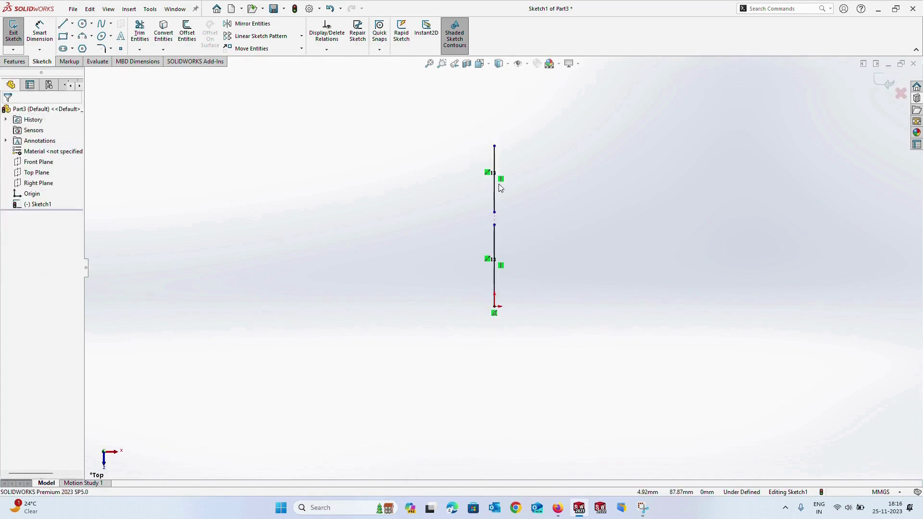
mouse_move(431, 101)
mouse_down()
mouse_move(477, 309)
mouse_move(647, 394)
mouse_up()
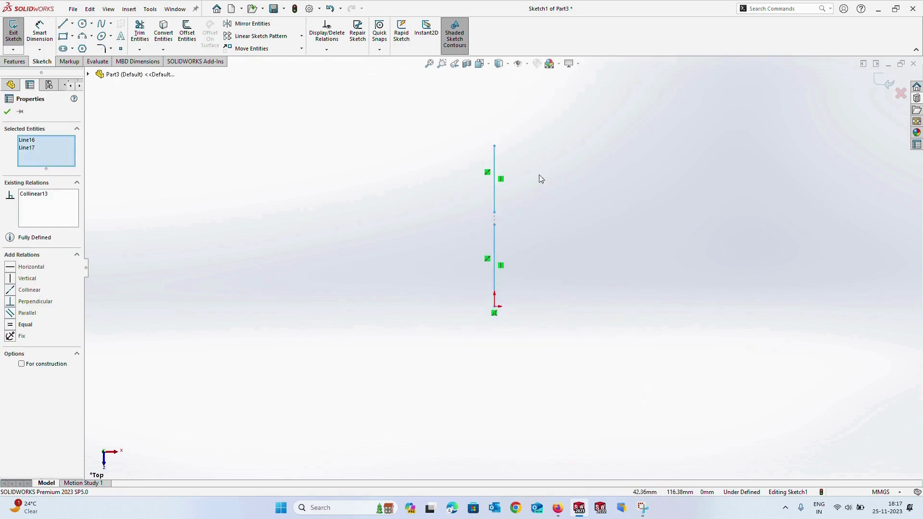
key(Delete)
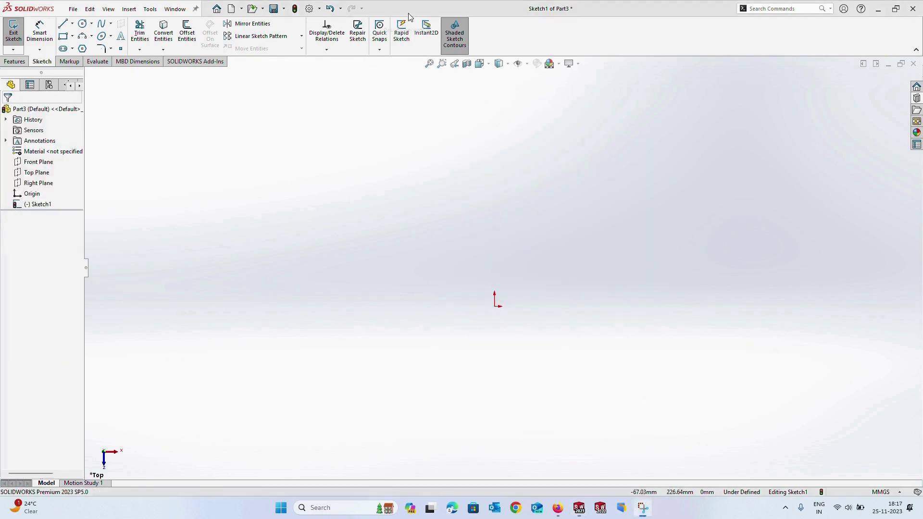
- Sketch a nearly horizontal line about 264 mm long above the origin
click(62, 24)
drag(286, 206, 577, 202)
right_click(577, 203)
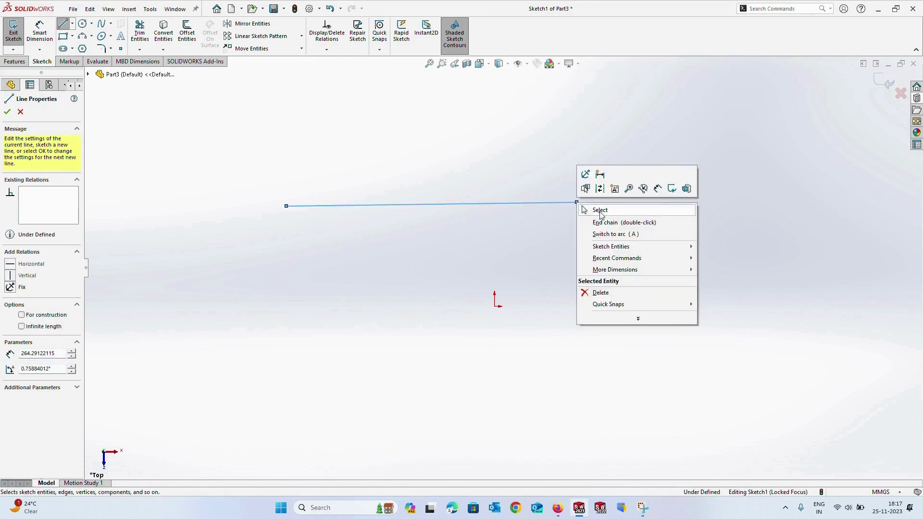
click(600, 210)
- Sketch a circle of about 39 mm radius above the long line, without touching it
click(83, 24)
click(407, 128)
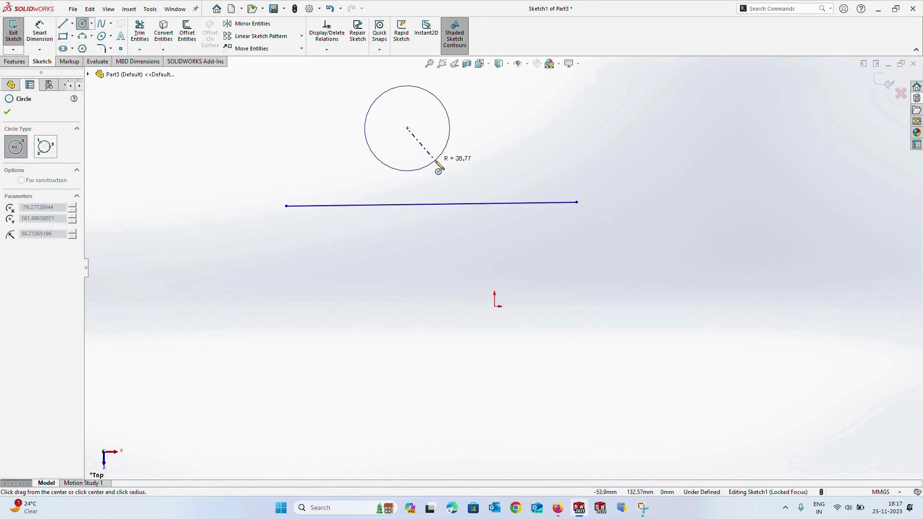
click(436, 161)
key(Escape)
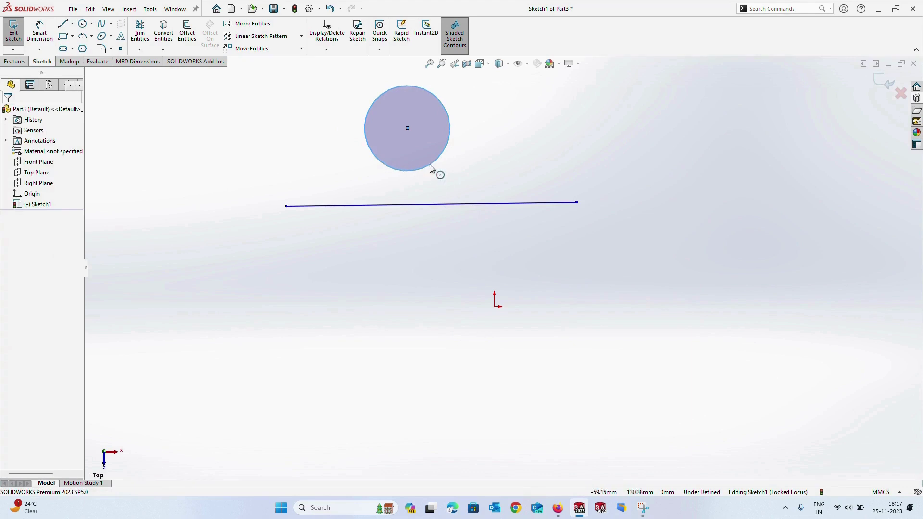
- Add a Tangent relation between the circle and the long line
click(430, 164)
ctrl+click(435, 206)
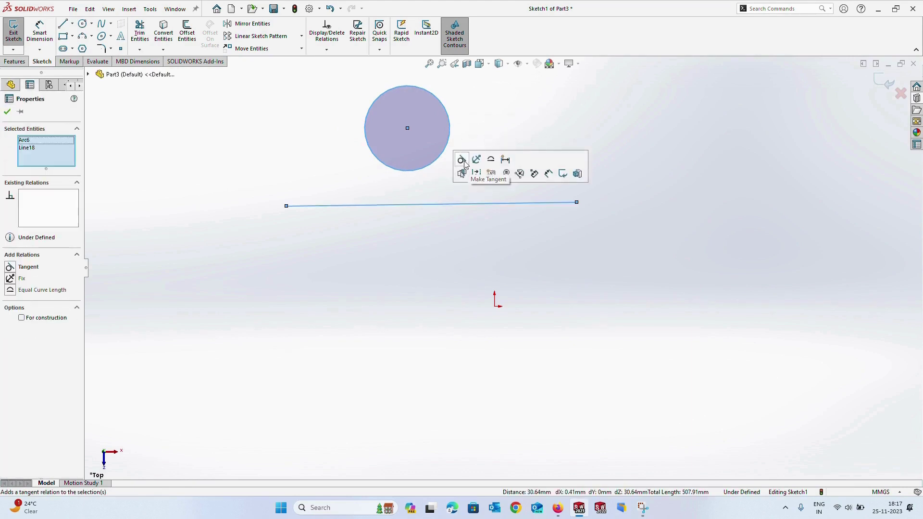
click(470, 172)
click(416, 255)
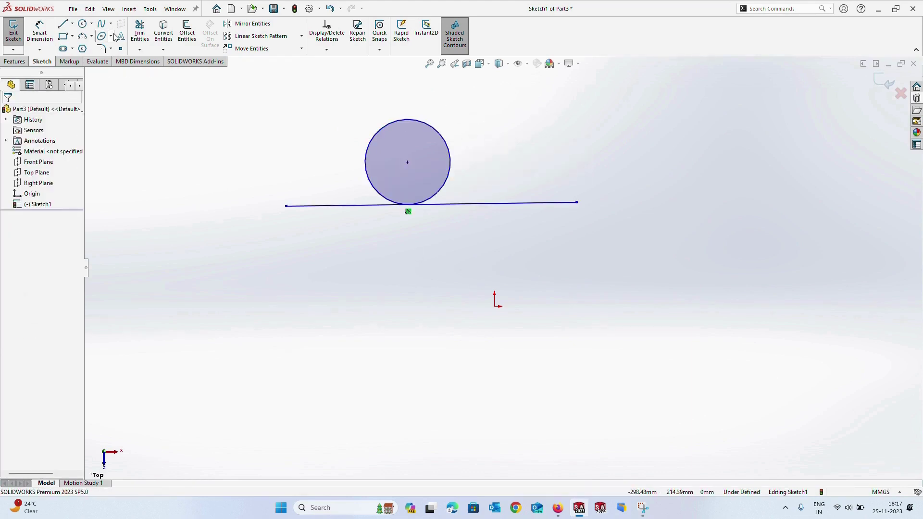
- Sketch a slightly sloping line about 136 mm long below the tangent line, to the left of the origin
click(65, 25)
click(227, 262)
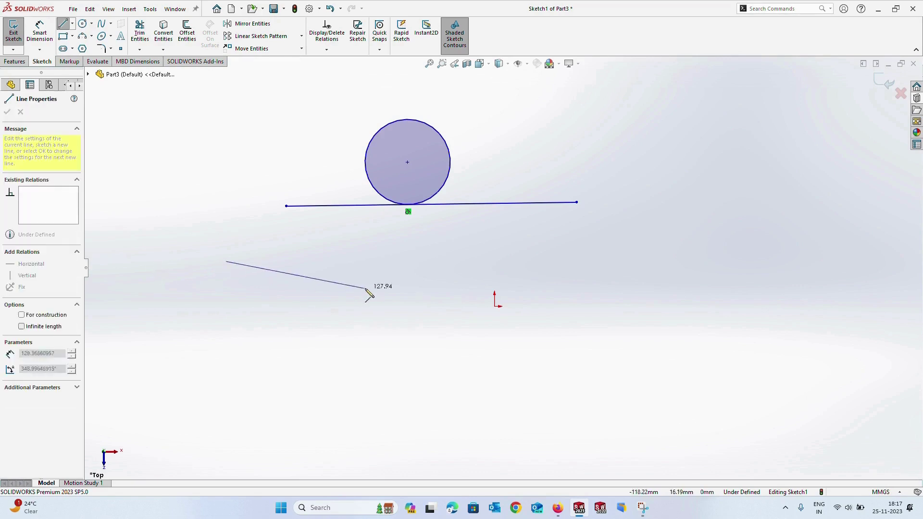
right_click(379, 267)
click(398, 274)
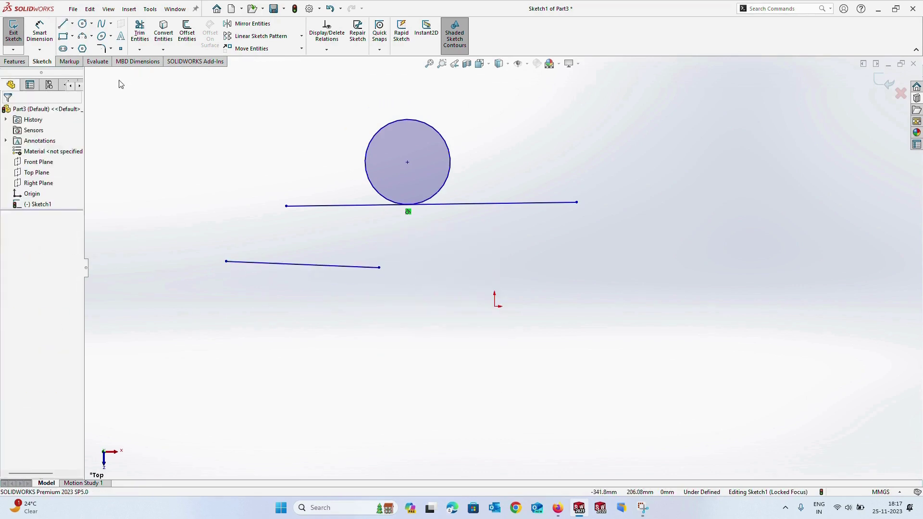
click(61, 25)
key(Escape)
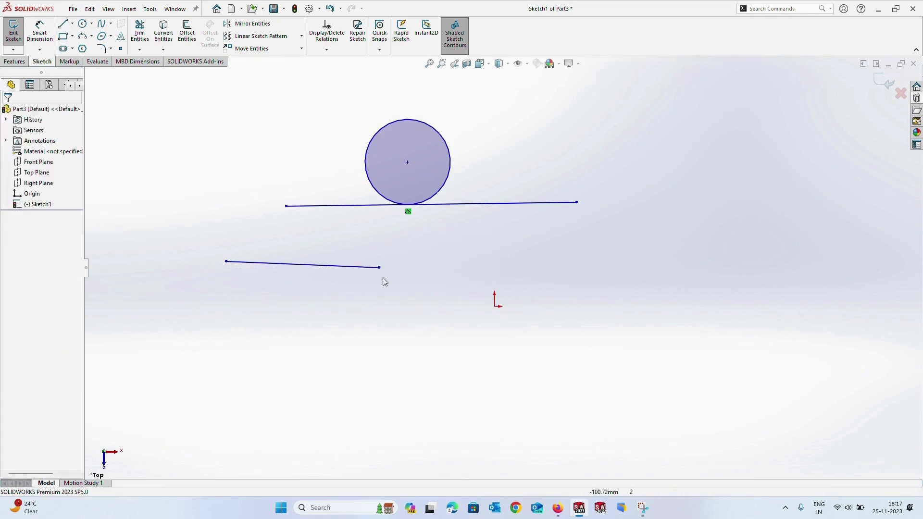
- Add an Equal relation between the lower line and the tangent line
click(360, 267)
ctrl+click(356, 205)
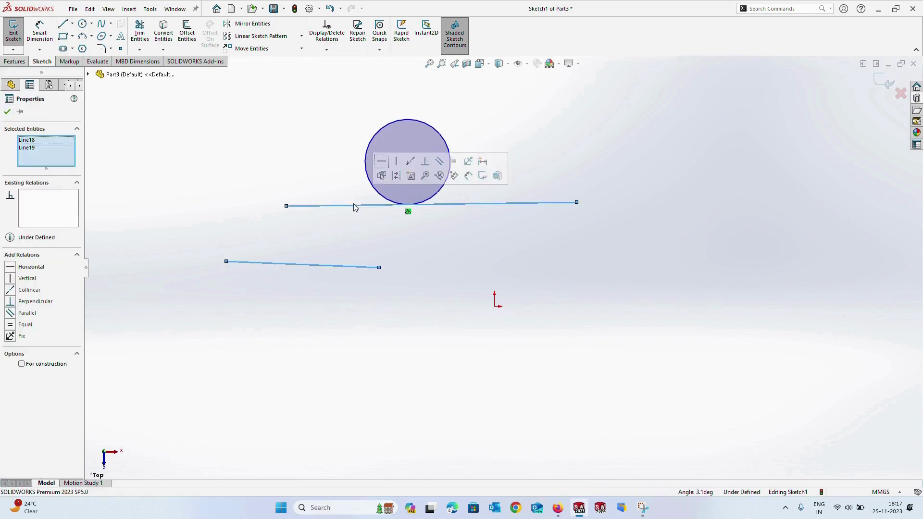
click(450, 161)
click(394, 238)
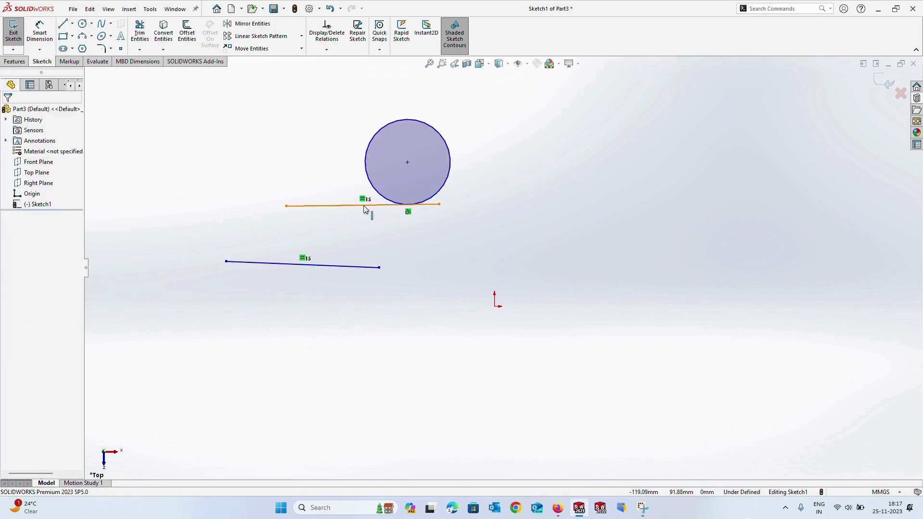
- Add a Parallel relation between the tangent line and the lower line
click(355, 206)
ctrl+click(354, 268)
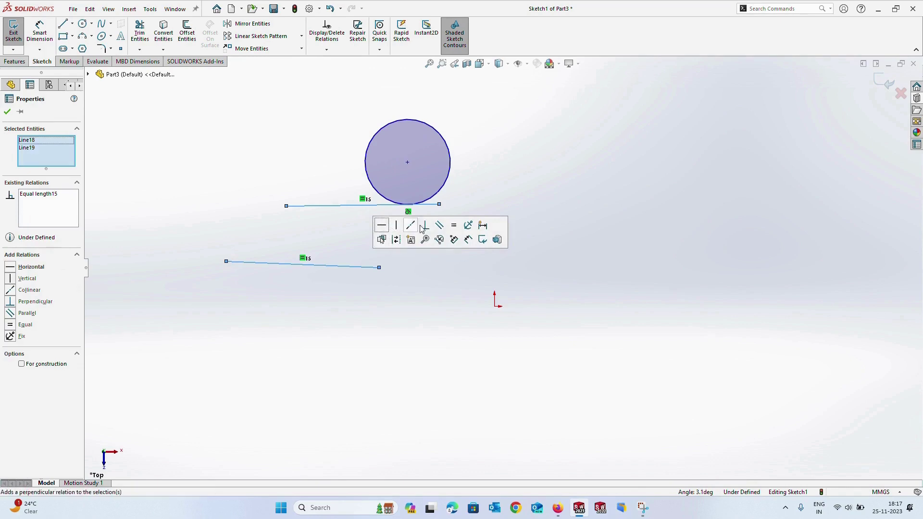
click(437, 224)
click(414, 319)
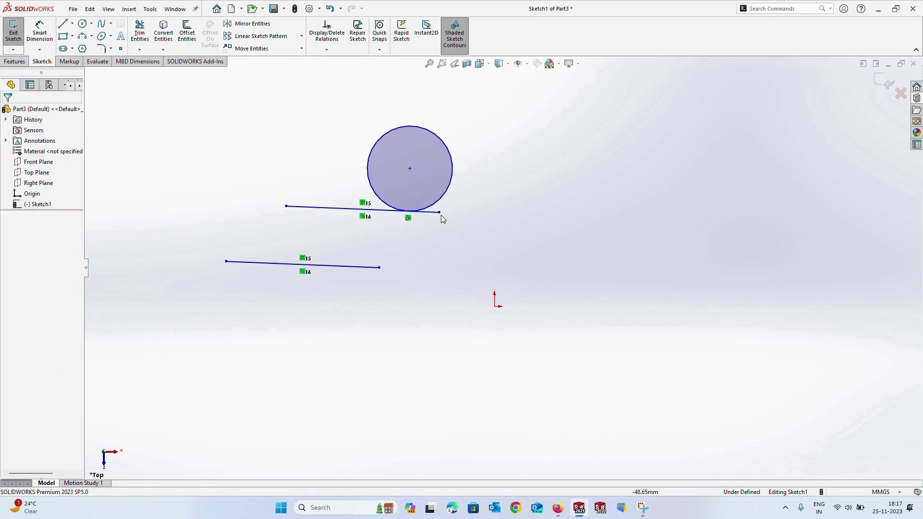
- Make the lower line's right endpoint coincident with the origin, and tilt the two parallel lines to about 10.5°
click(379, 268)
ctrl+click(495, 306)
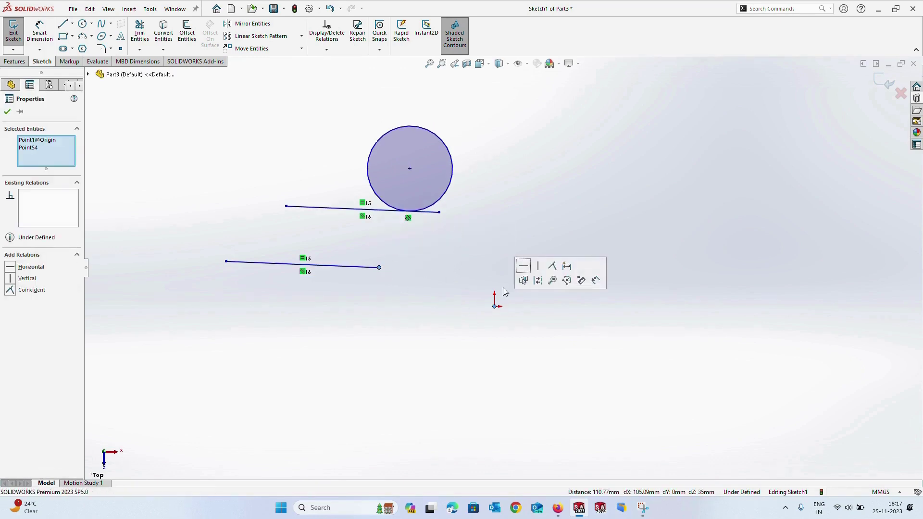
click(552, 266)
click(480, 359)
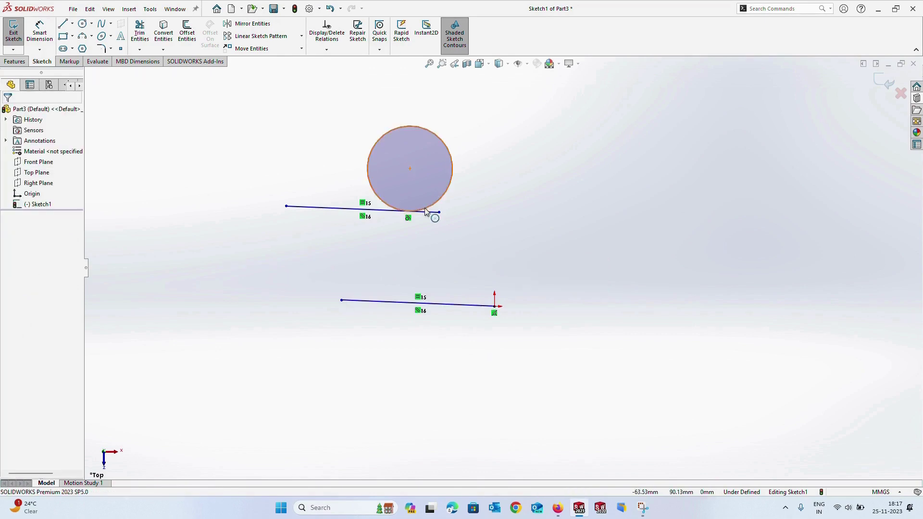
drag(438, 212, 521, 236)
mouse_move(468, 307)
mouse_down()
mouse_move(484, 289)
mouse_move(461, 318)
mouse_up()
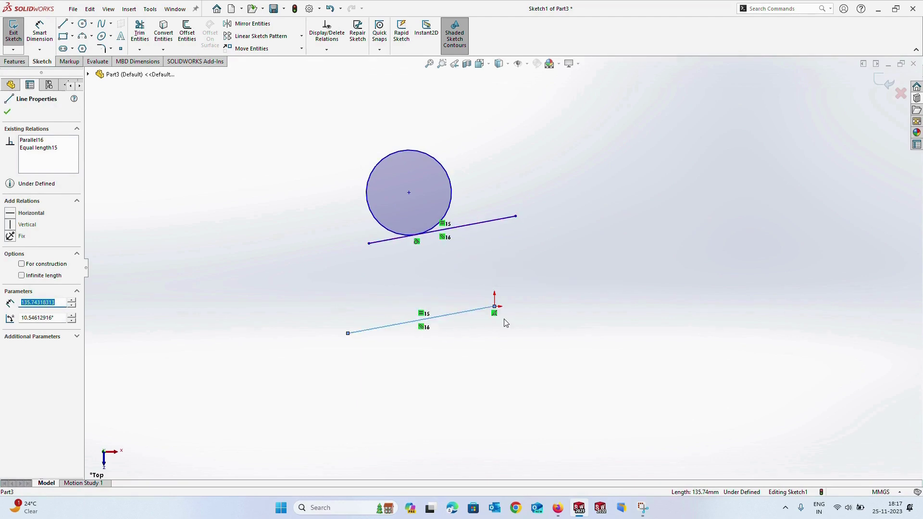
- Hide the sketch relation symbols in the graphics area, and reopen the item visibility options
click(528, 65)
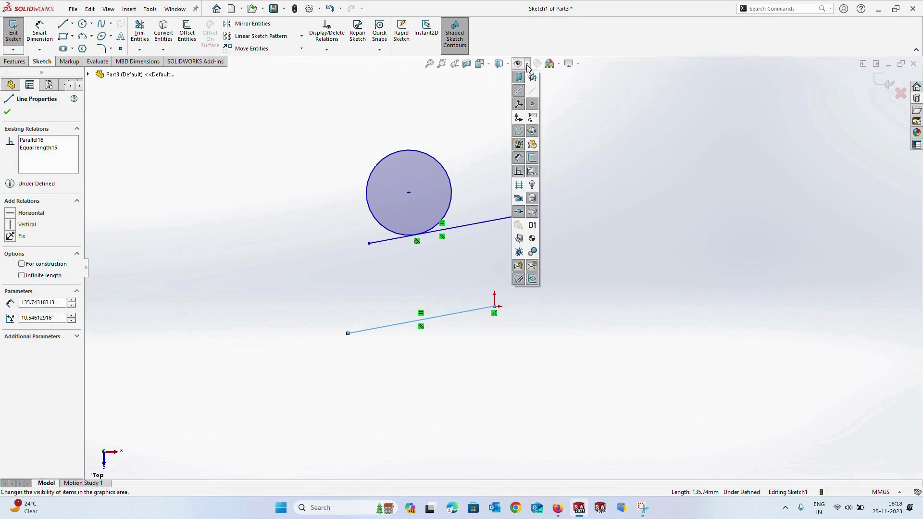
click(519, 173)
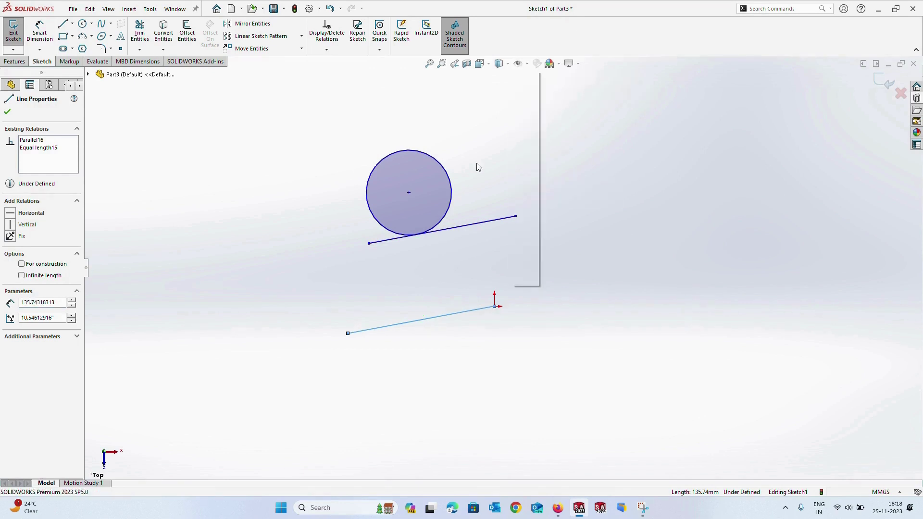
click(528, 64)
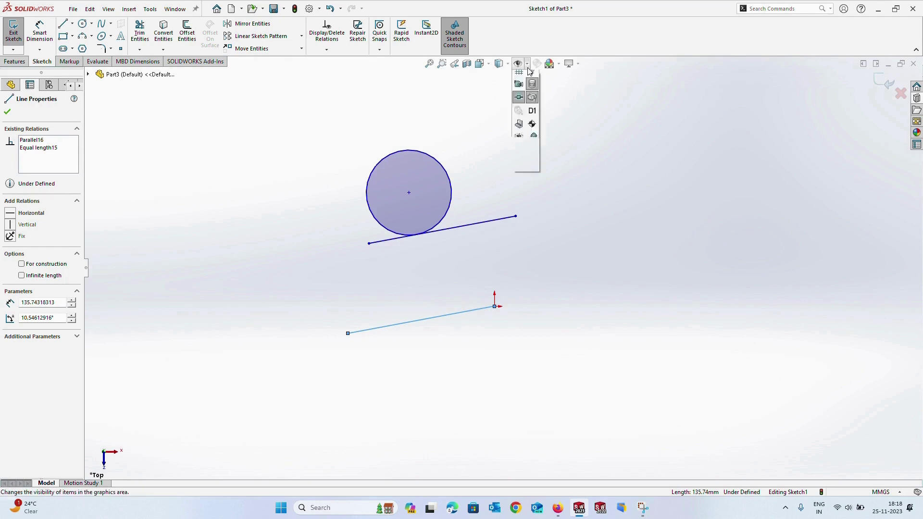